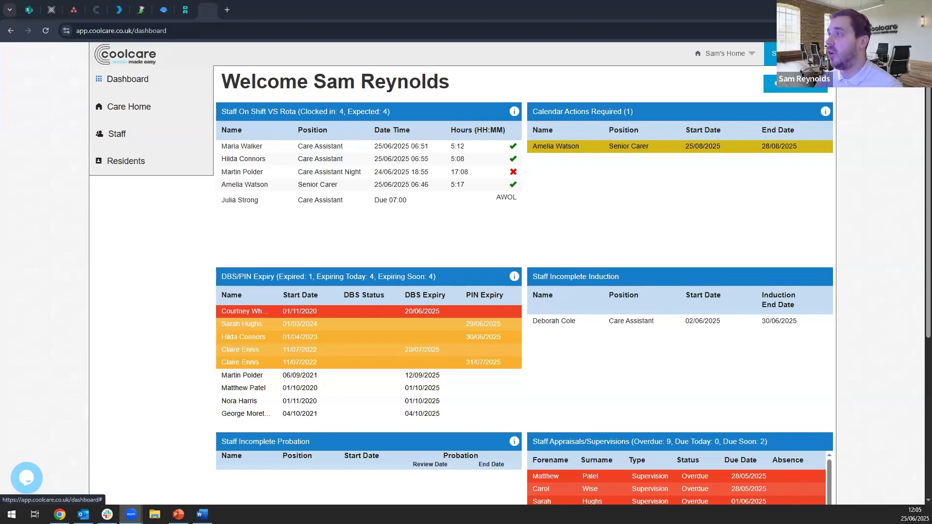
Step: Open the Reason For Absence list in the staff lookups
{"action": "left_click", "coordinate": [800, 54]}
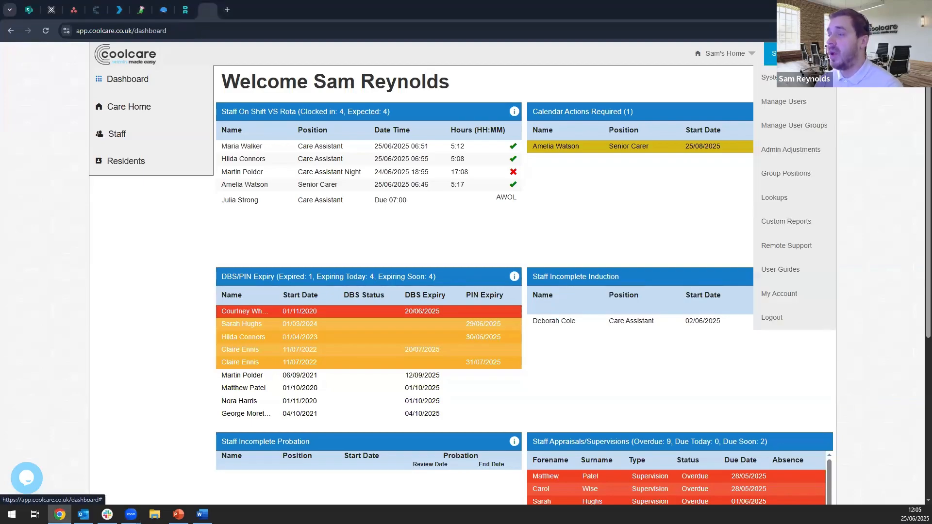
{"action": "left_click", "coordinate": [802, 201]}
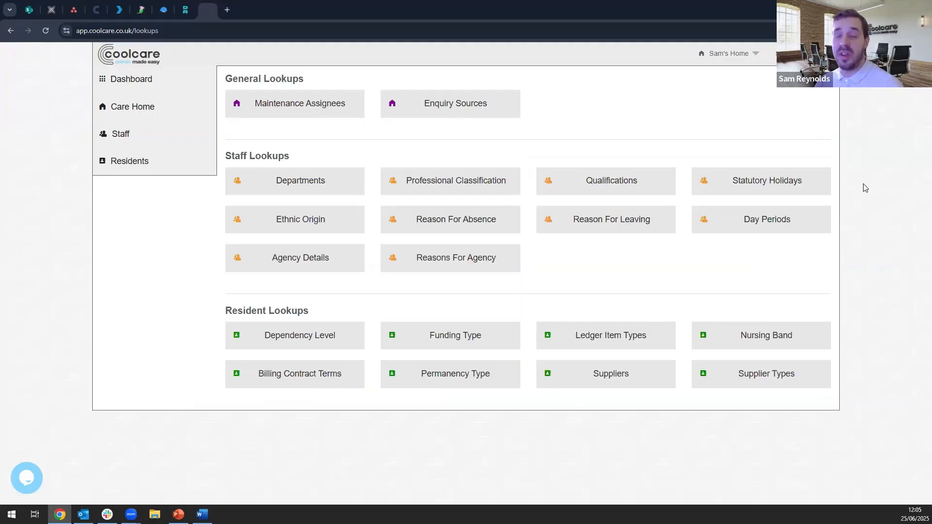
{"action": "left_click", "coordinate": [451, 228]}
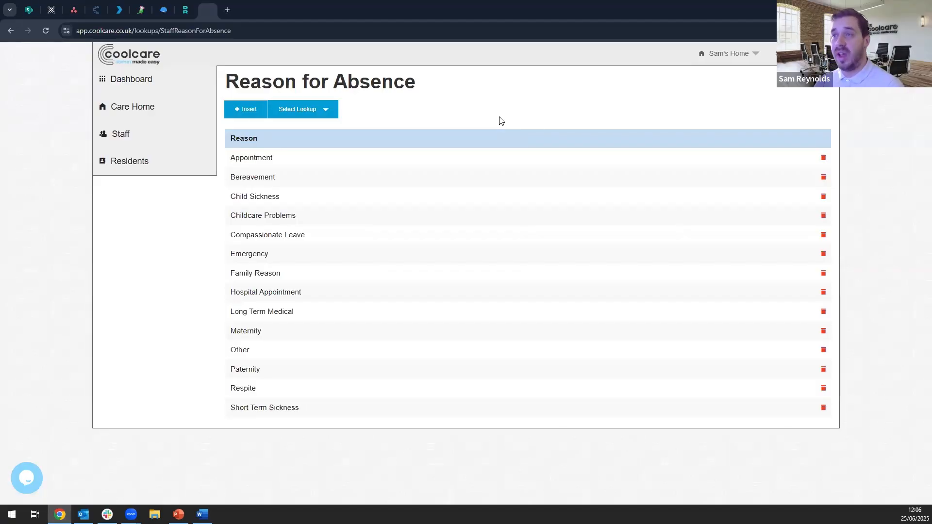
Step: Try out the Bradford Factor and absence type options on a new absence reason, leaving it unsaved
{"action": "left_click", "coordinate": [244, 116]}
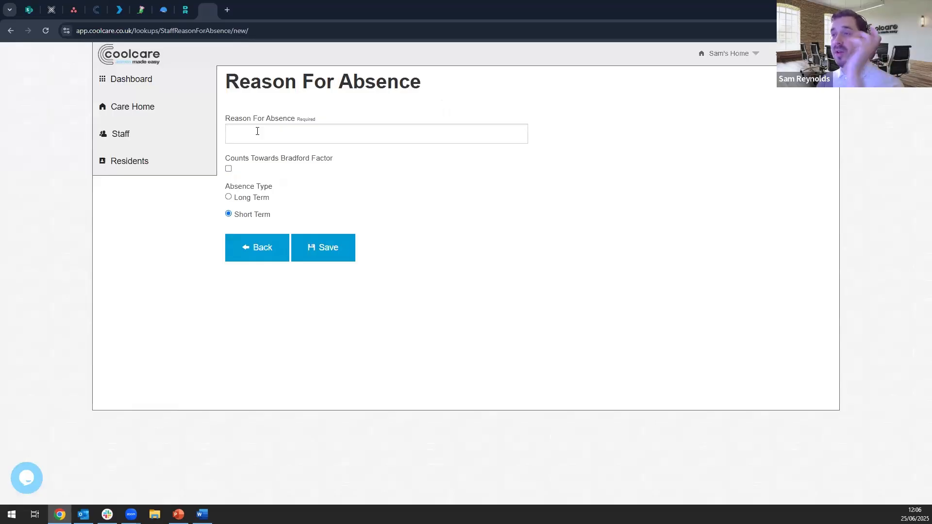
{"action": "left_click", "coordinate": [228, 170]}
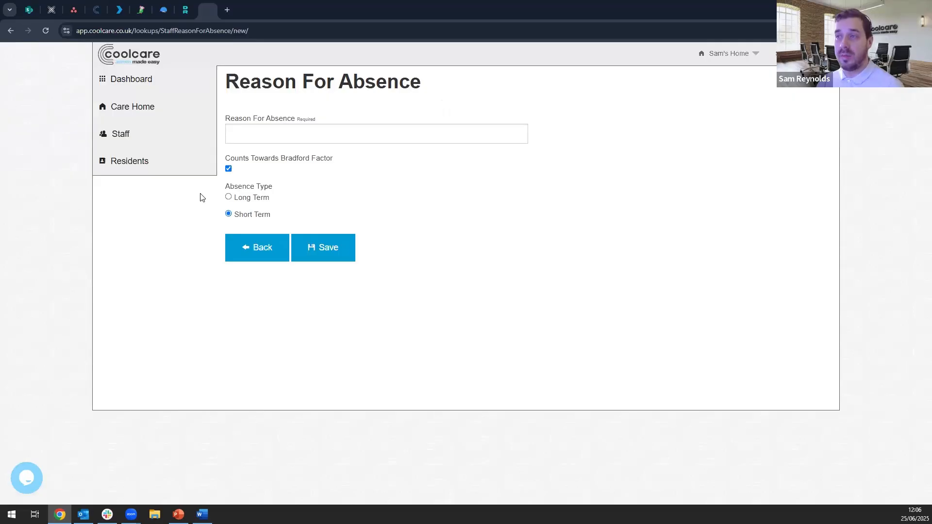
{"action": "left_click", "coordinate": [228, 168]}
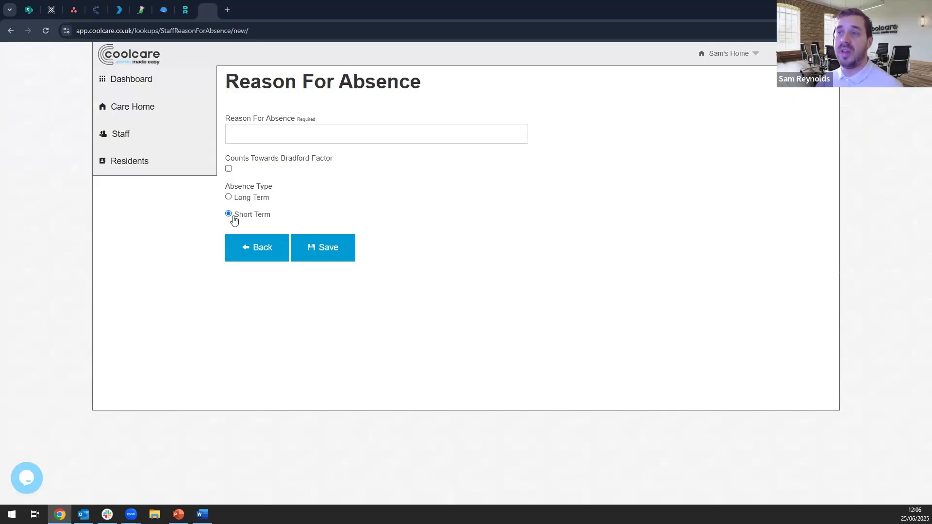
{"action": "left_click", "coordinate": [232, 198]}
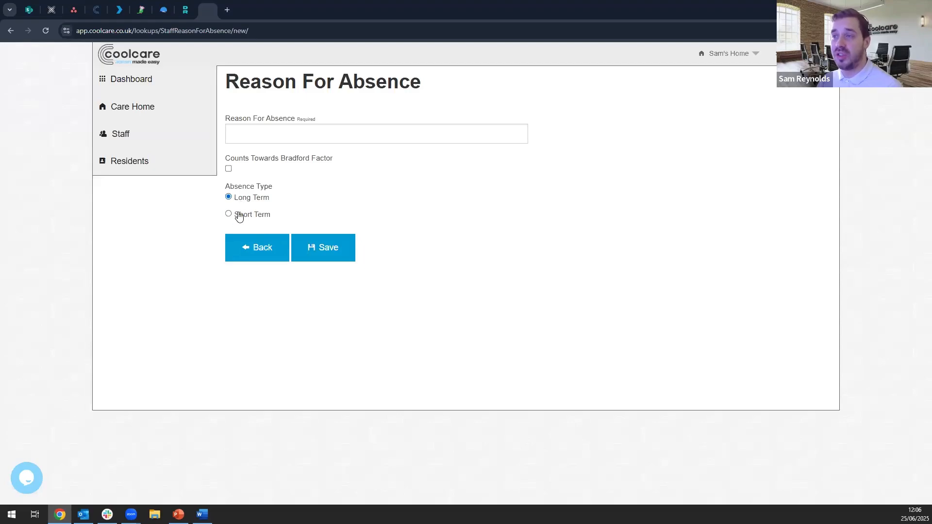
{"action": "left_click", "coordinate": [238, 215]}
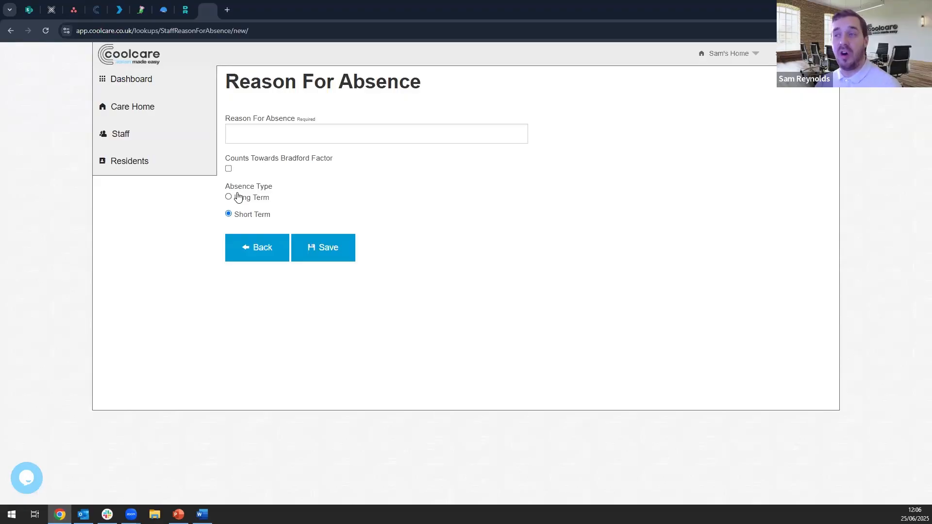
{"action": "left_click", "coordinate": [250, 250]}
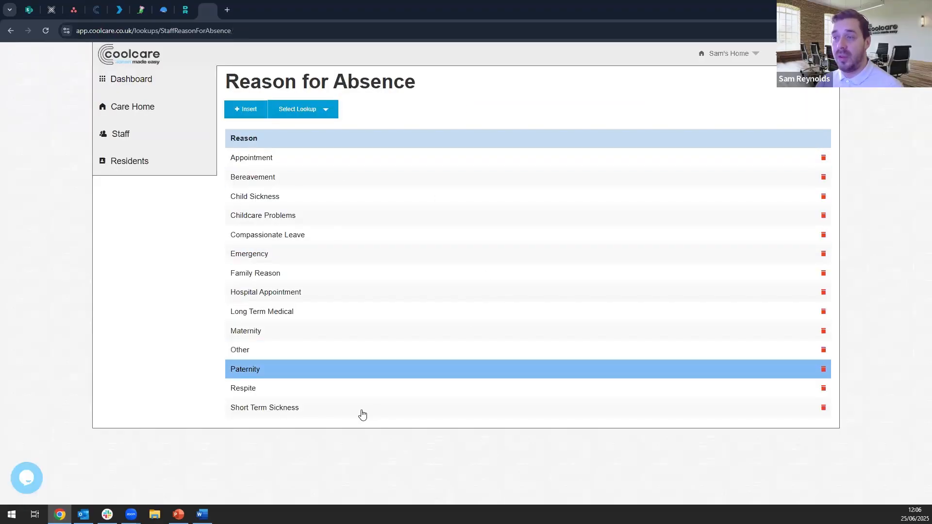
Step: Review the Bradford Factor and absence type settings of the Short Term Sickness, Long Term Medical and Maternity reasons
{"action": "left_click", "coordinate": [326, 411]}
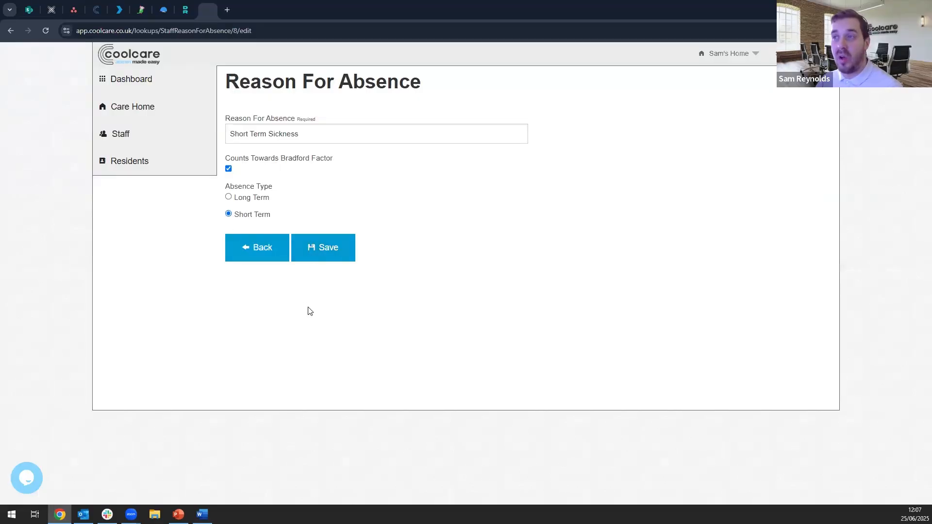
{"action": "left_click", "coordinate": [257, 254]}
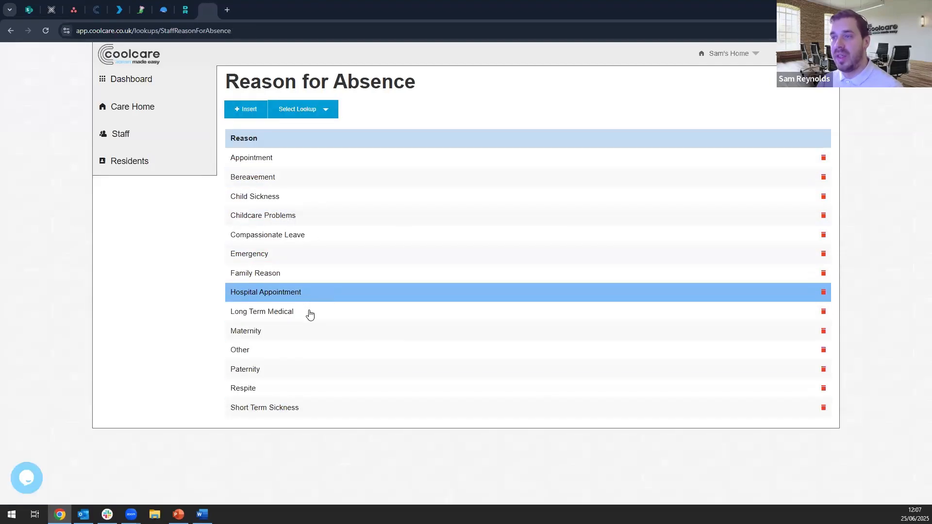
{"action": "left_click", "coordinate": [310, 313]}
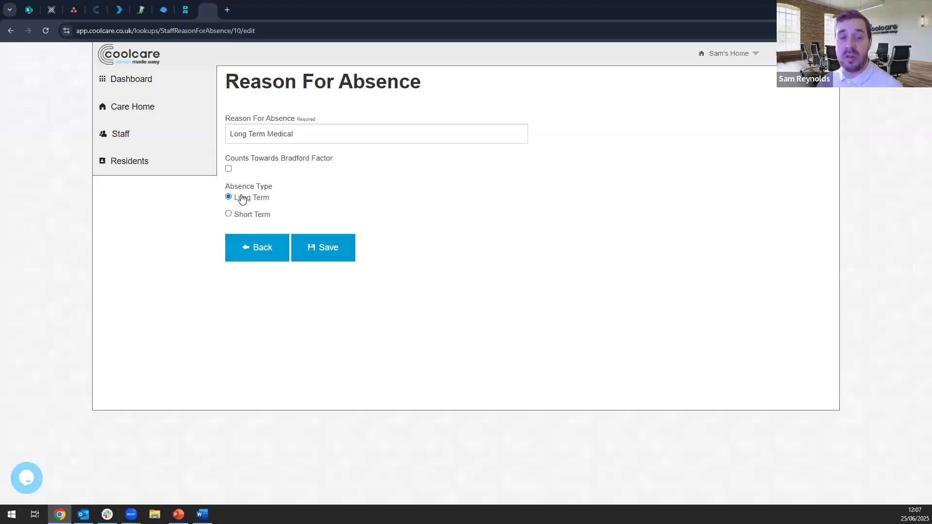
{"action": "left_click", "coordinate": [258, 247]}
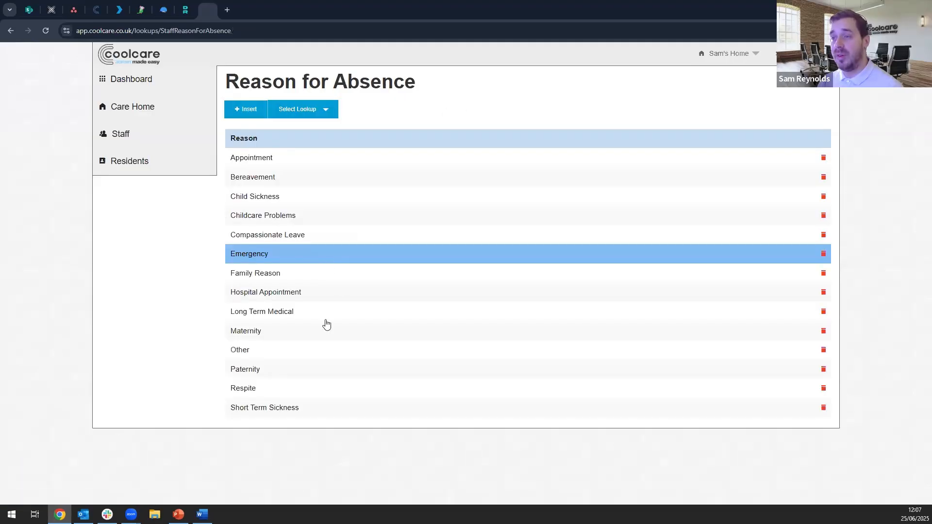
{"action": "left_click", "coordinate": [315, 335]}
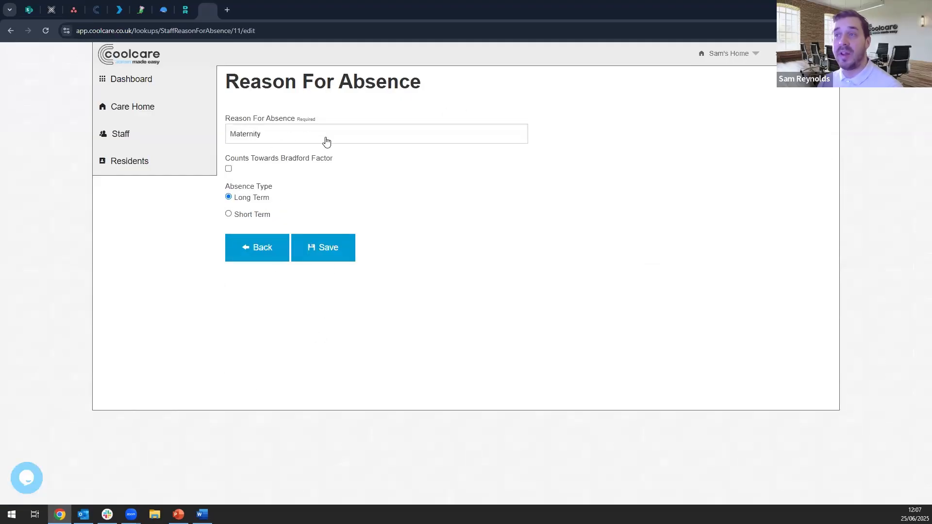
{"action": "left_click", "coordinate": [265, 255]}
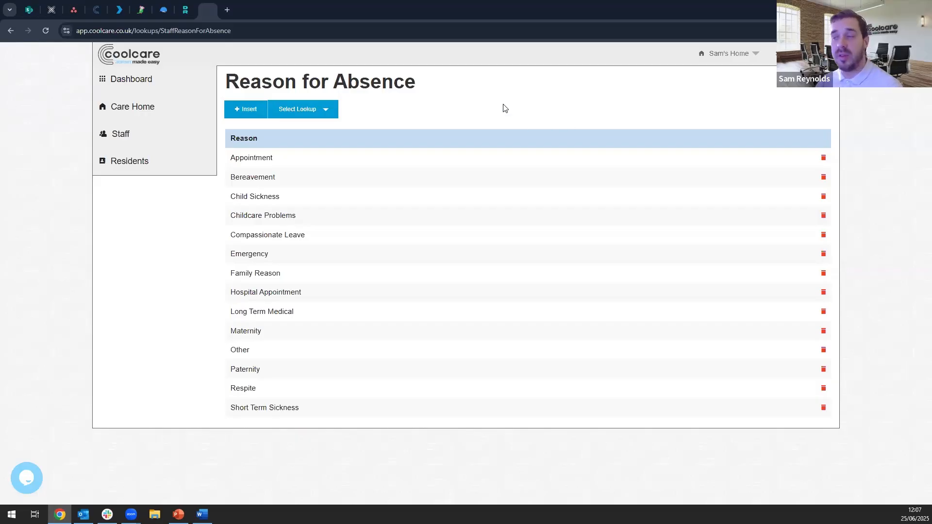
Step: Check the dashboard's Staff On Shift VS Rota list for AWOL staff, and start a new absence record for 25/06/2025 in the staff calendar
{"action": "left_click", "coordinate": [159, 81]}
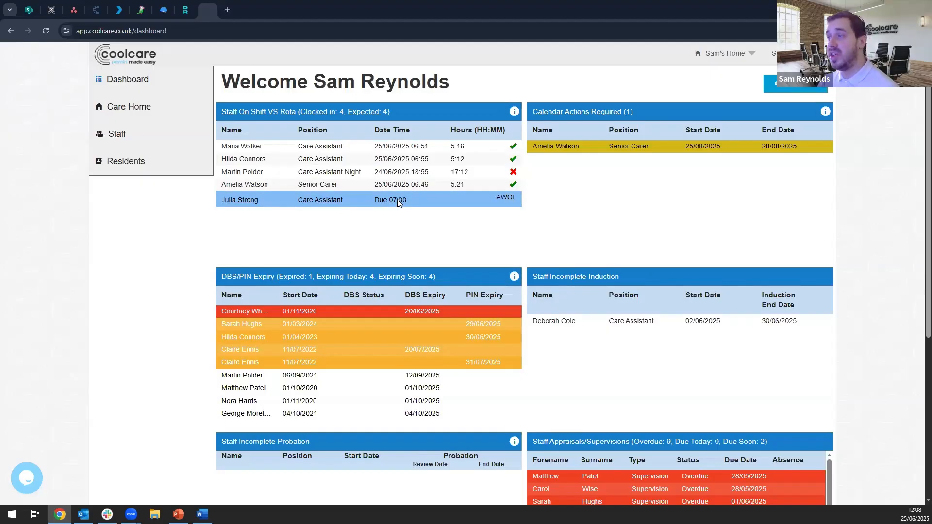
{"action": "mouse_move", "coordinate": [504, 203]}
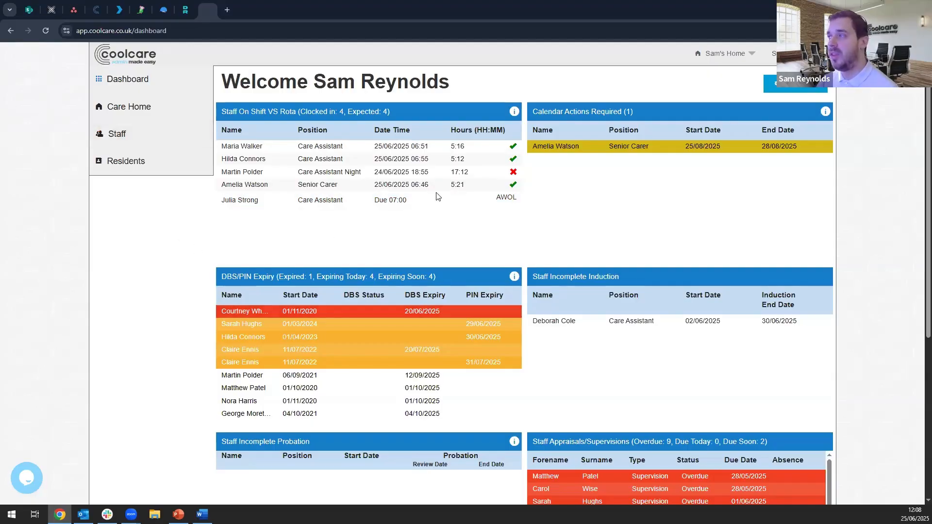
{"action": "left_click", "coordinate": [160, 133]}
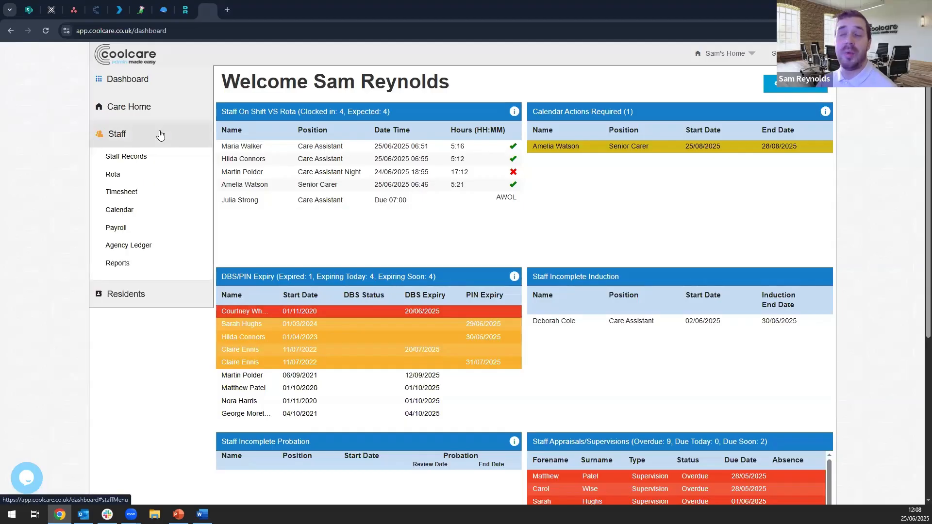
{"action": "left_click", "coordinate": [152, 216]}
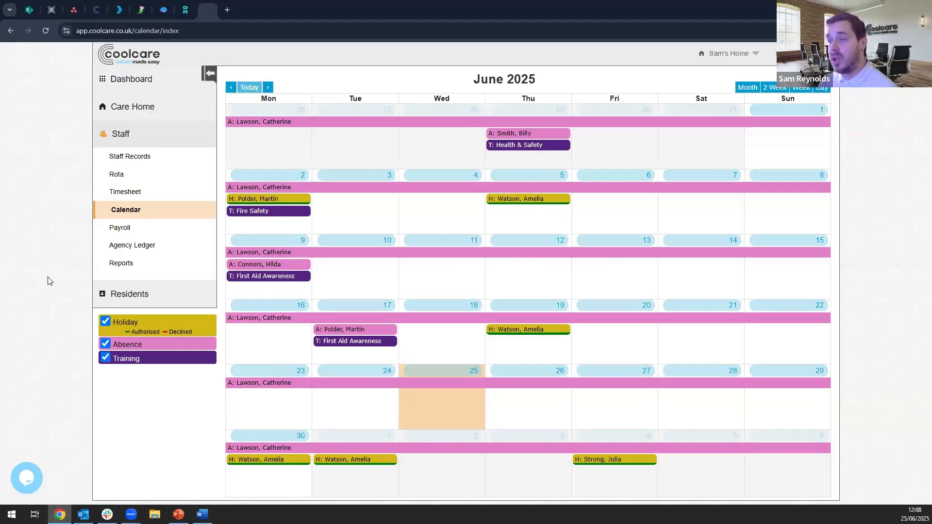
{"action": "mouse_move", "coordinate": [453, 408]}
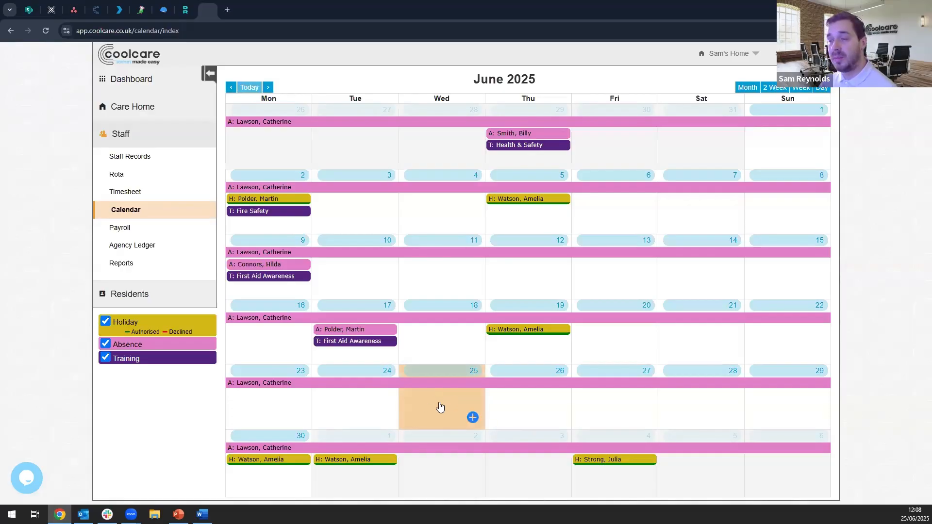
{"action": "left_click", "coordinate": [440, 406]}
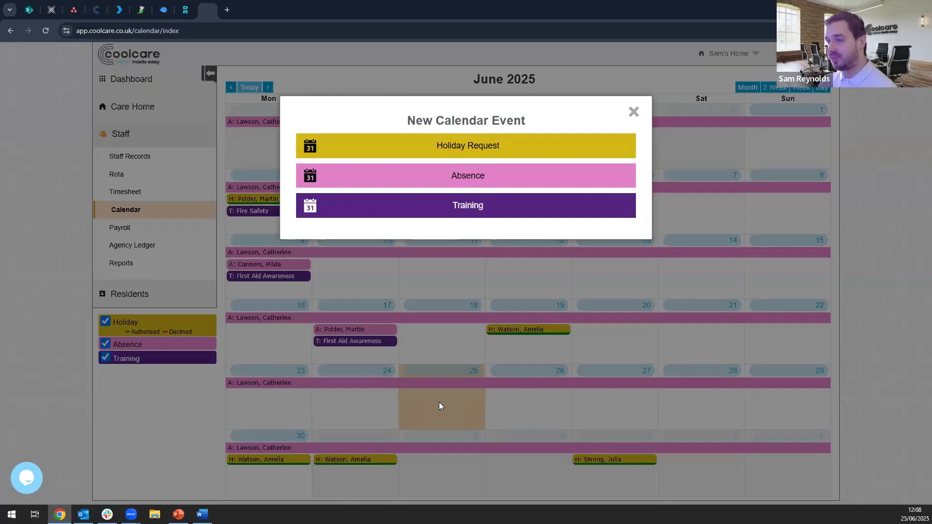
{"action": "left_click", "coordinate": [484, 181]}
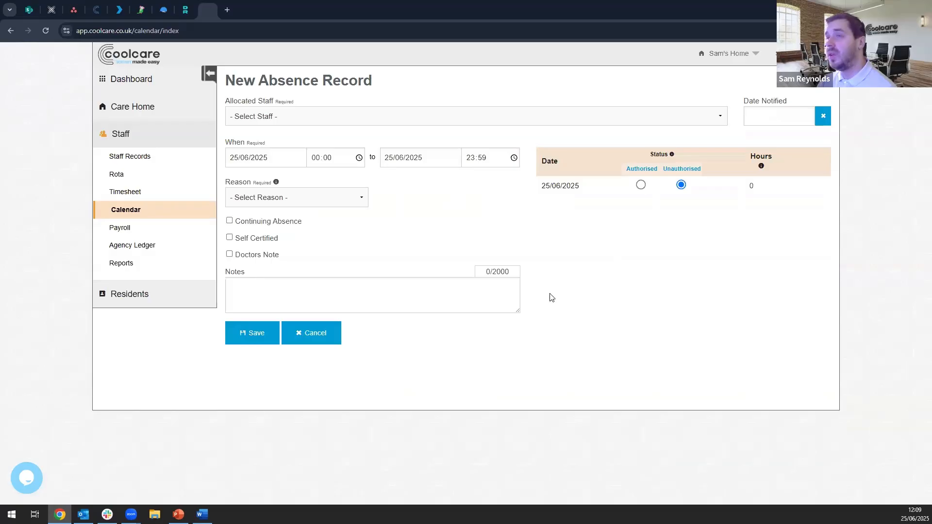
Step: Allocate the absence to the care assistant marked AWOL on the dashboard and set the date notified to 25/06/2025
{"action": "left_click", "coordinate": [418, 126]}
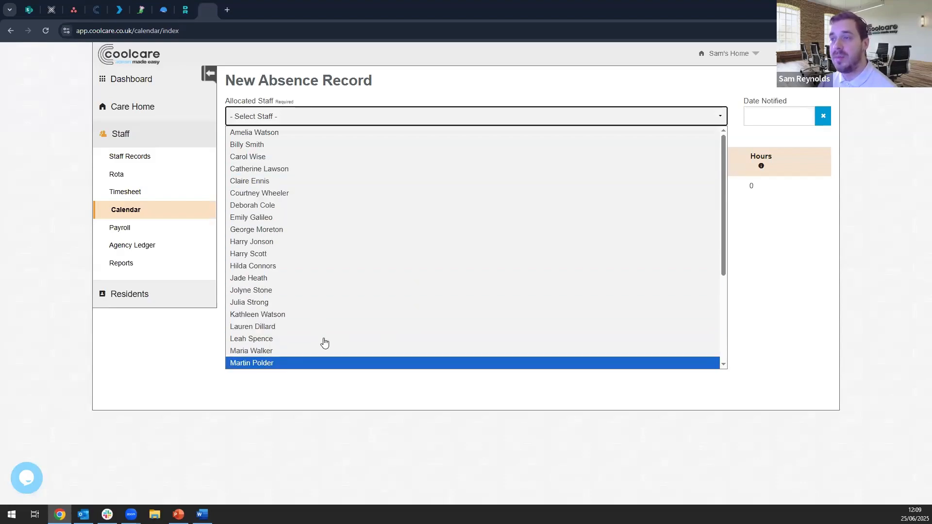
{"action": "left_click", "coordinate": [315, 303]}
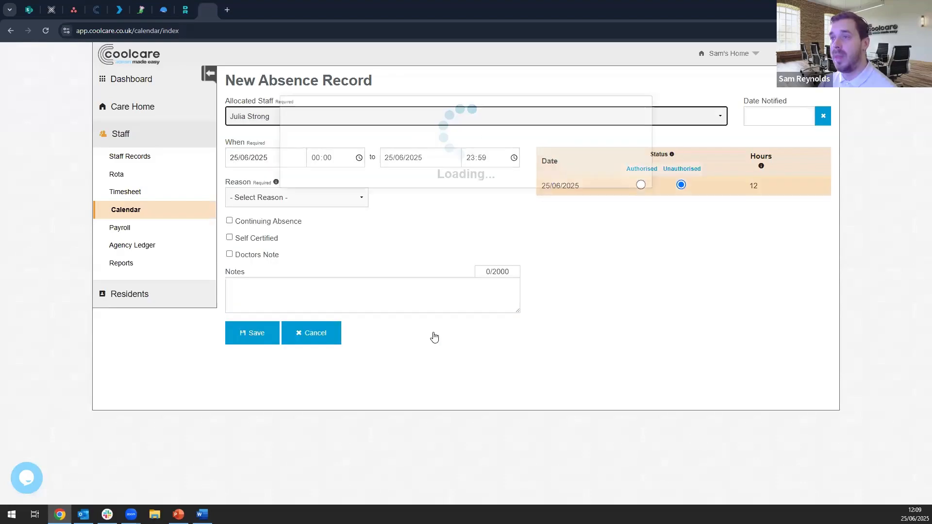
{"action": "left_click", "coordinate": [769, 118]}
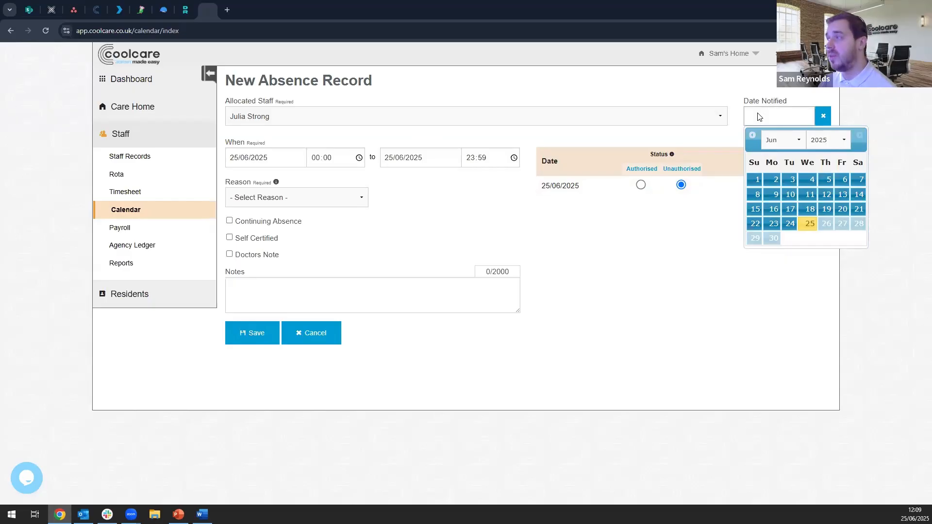
{"action": "left_click", "coordinate": [810, 225]}
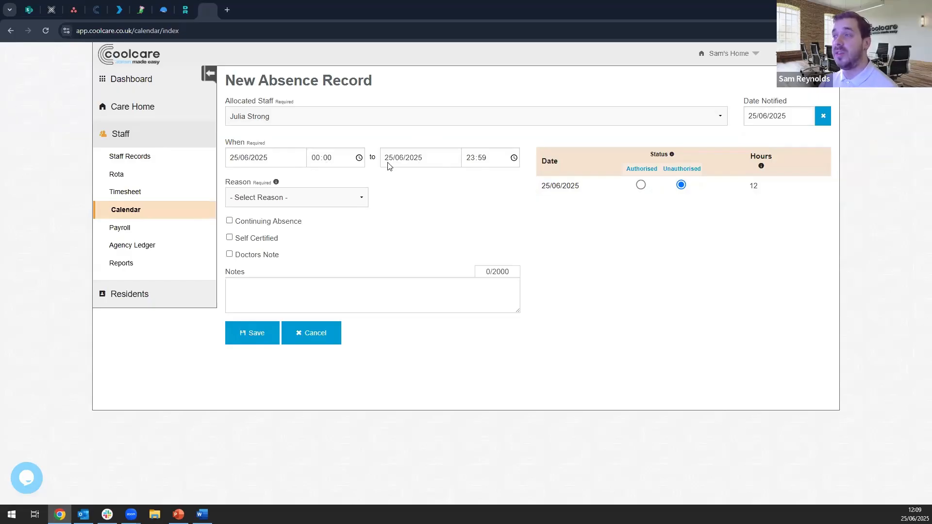
{"action": "left_click", "coordinate": [424, 158]}
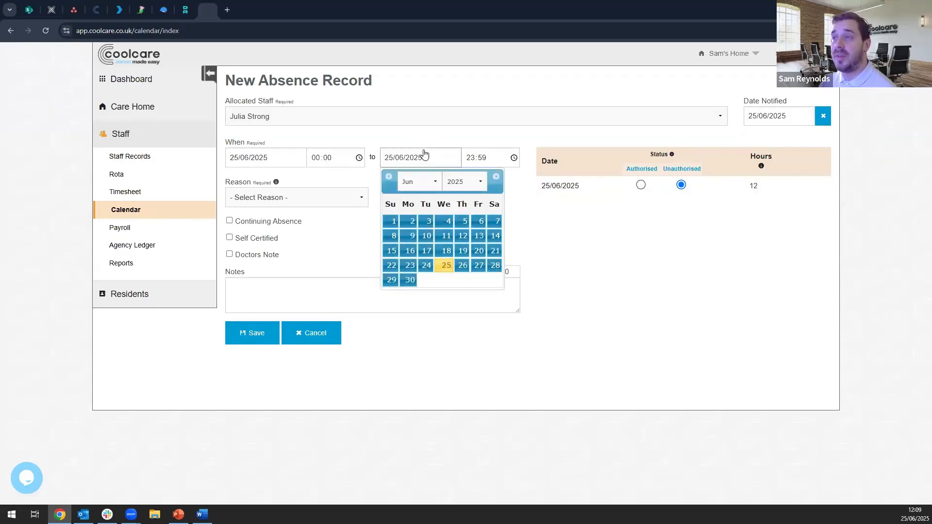
{"action": "left_click", "coordinate": [429, 77]}
{"action": "left_click", "coordinate": [319, 160]}
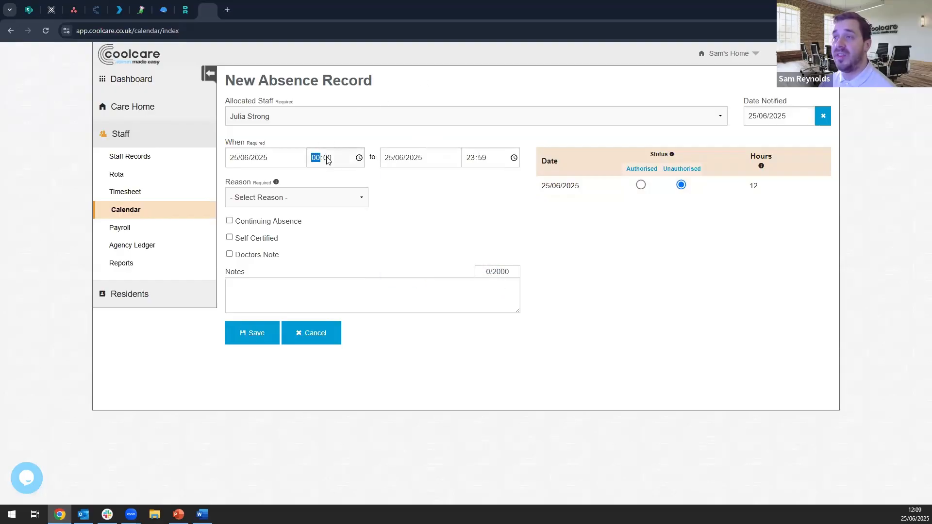
{"action": "left_click", "coordinate": [327, 159]}
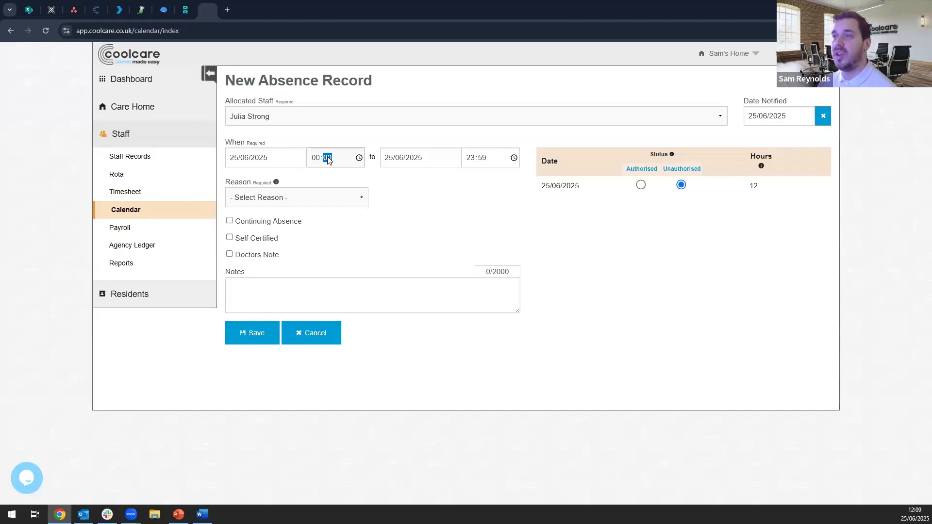
{"action": "left_click", "coordinate": [396, 90]}
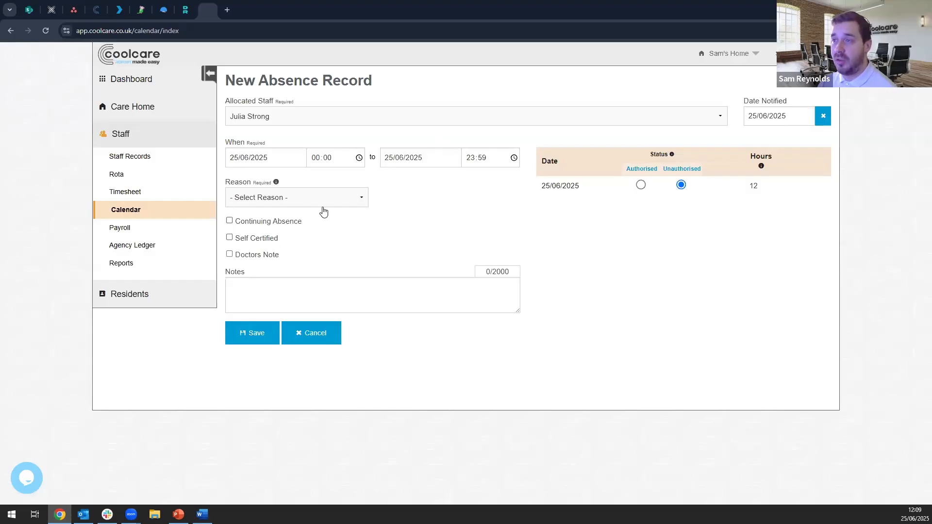
Step: Set the absence reason to Short Term Sickness
{"action": "left_click", "coordinate": [307, 202]}
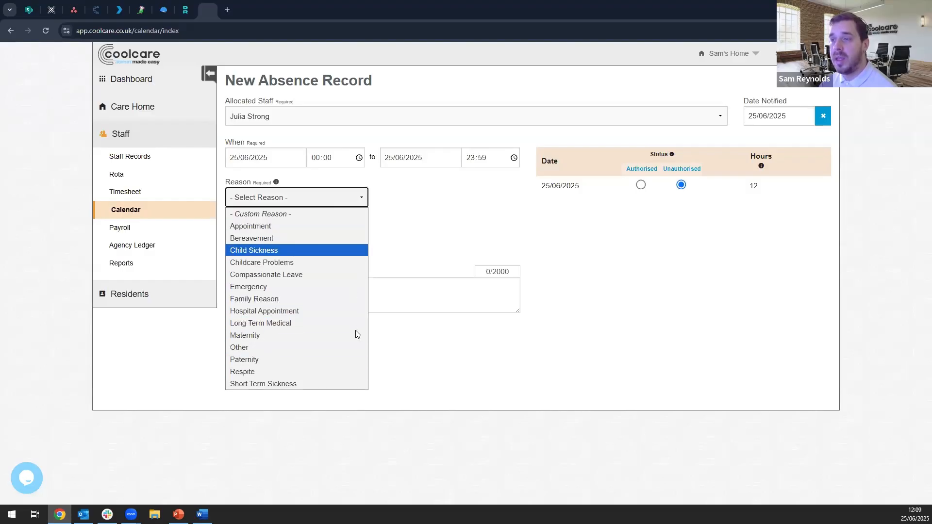
{"action": "left_click", "coordinate": [295, 217]}
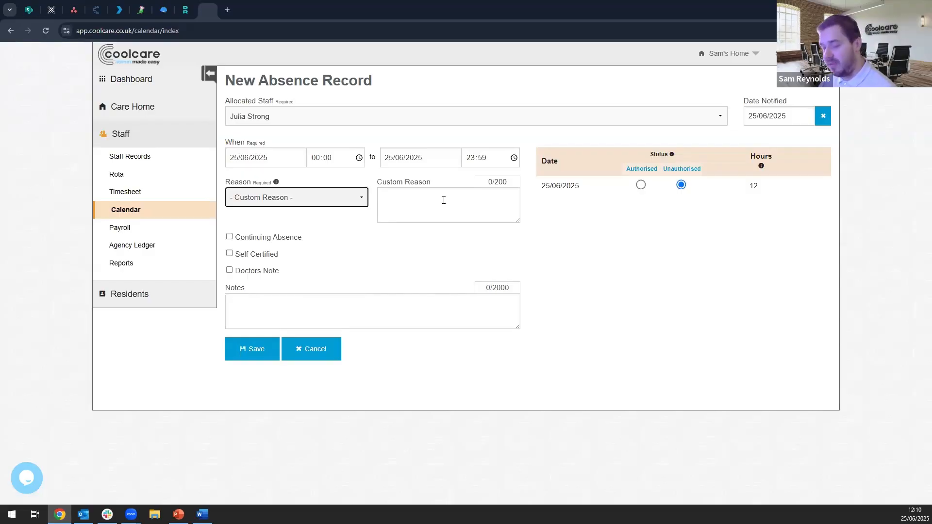
{"action": "left_click", "coordinate": [307, 199]}
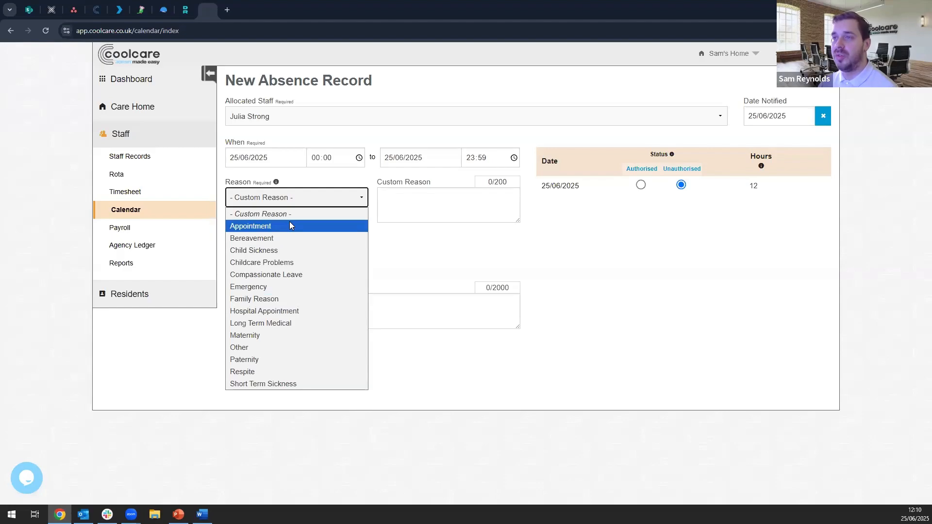
{"action": "left_click", "coordinate": [288, 383]}
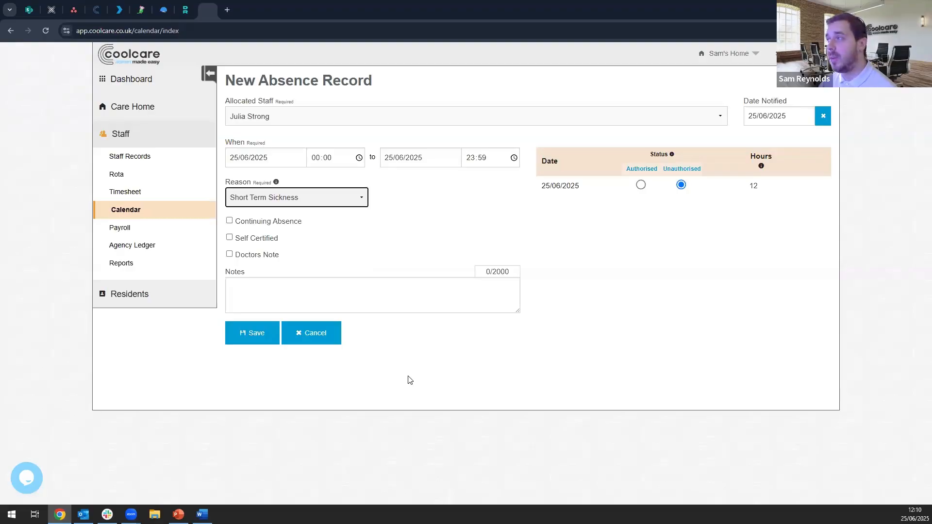
{"action": "left_click", "coordinate": [407, 380]}
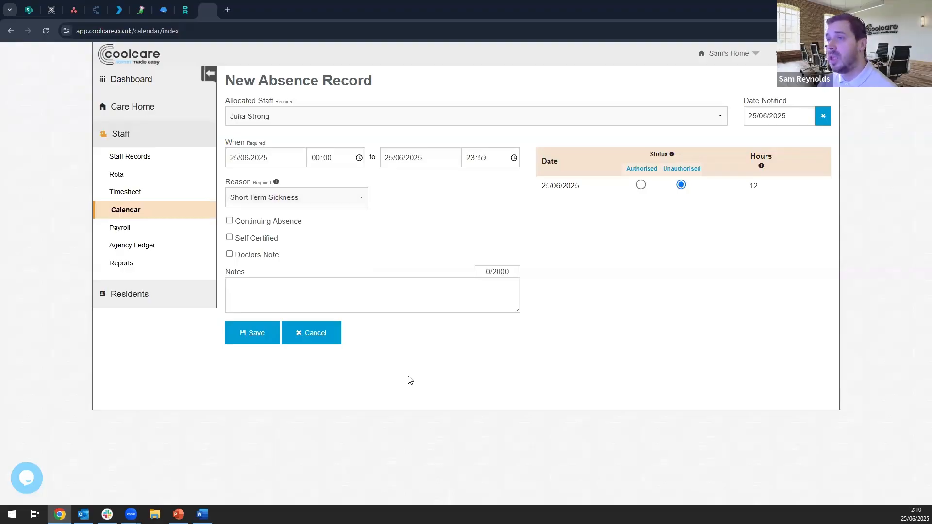
Step: Mark the absence as Continuing Absence and Self Certified, without a doctor's note, and save the record
{"action": "left_click", "coordinate": [253, 226]}
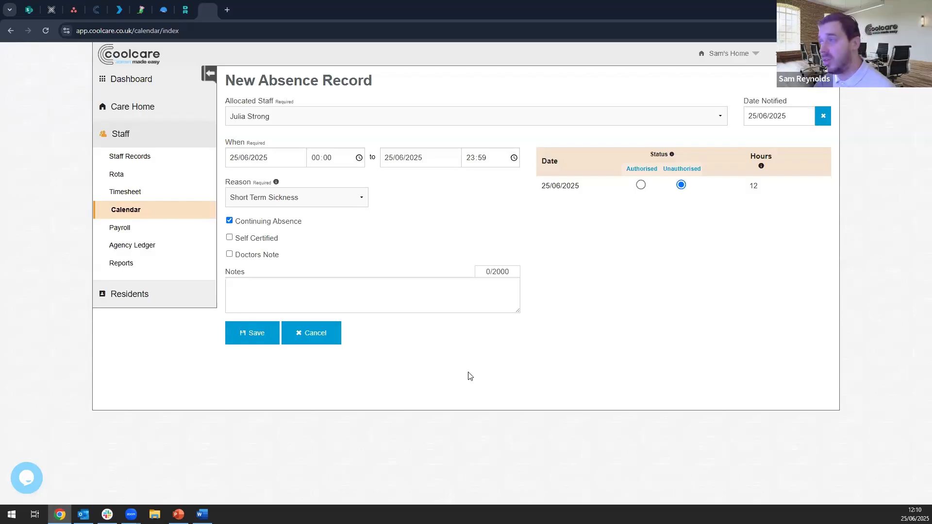
{"action": "left_click", "coordinate": [261, 223]}
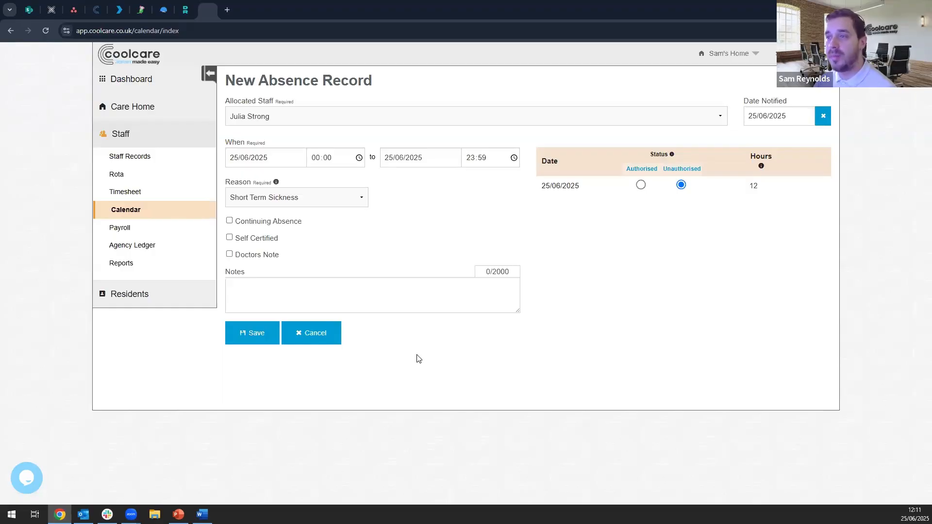
{"action": "left_click", "coordinate": [272, 227]}
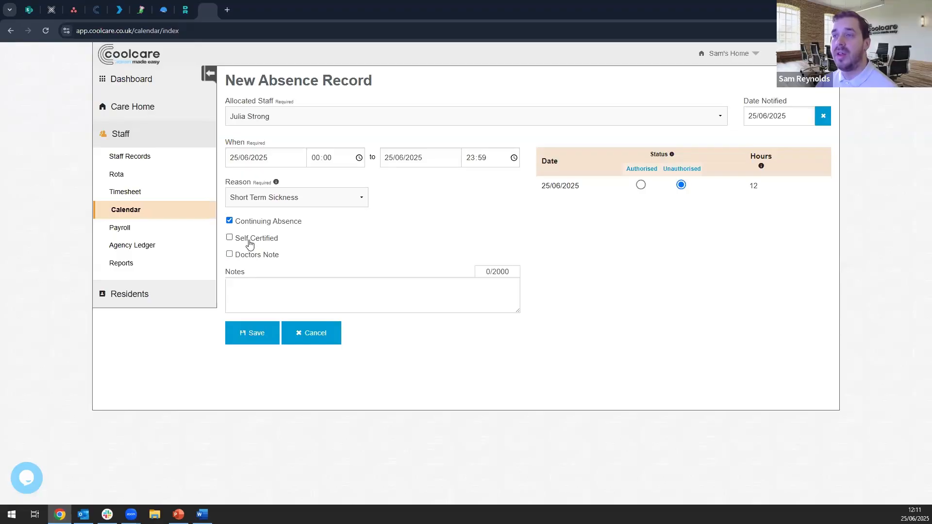
{"action": "left_click", "coordinate": [250, 244]}
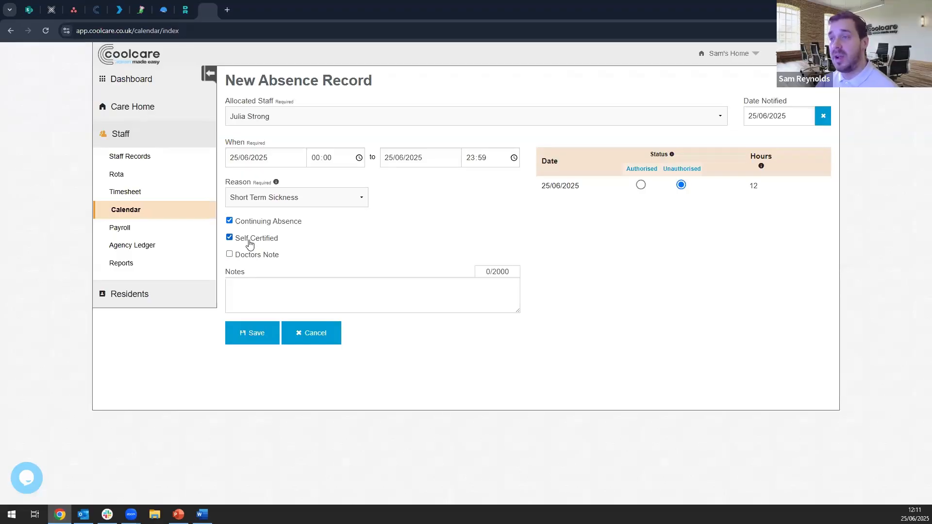
{"action": "left_click", "coordinate": [249, 245]}
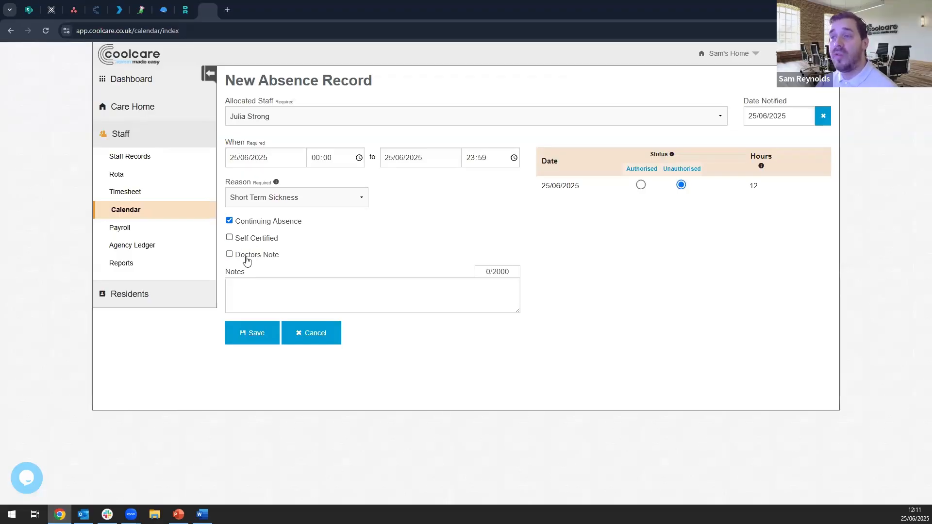
{"action": "left_click", "coordinate": [247, 257]}
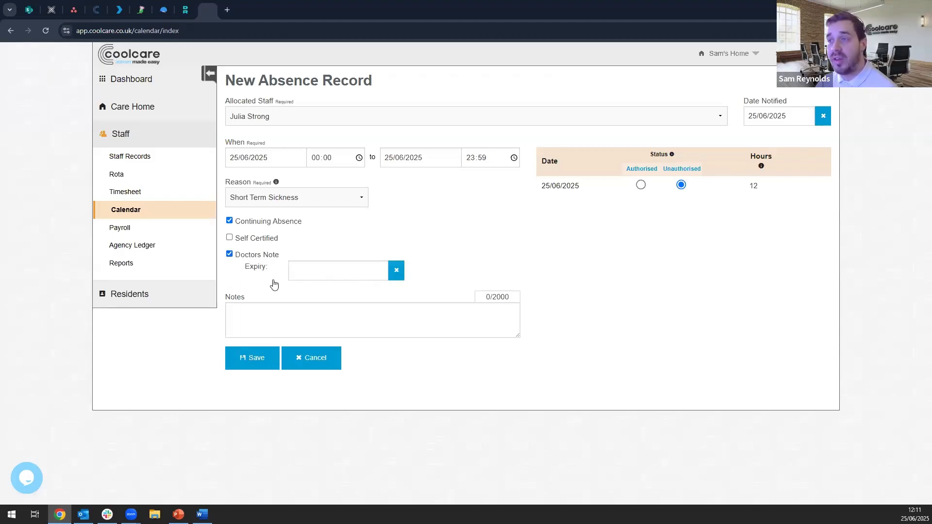
{"action": "left_click", "coordinate": [255, 258]}
{"action": "left_click", "coordinate": [246, 240]}
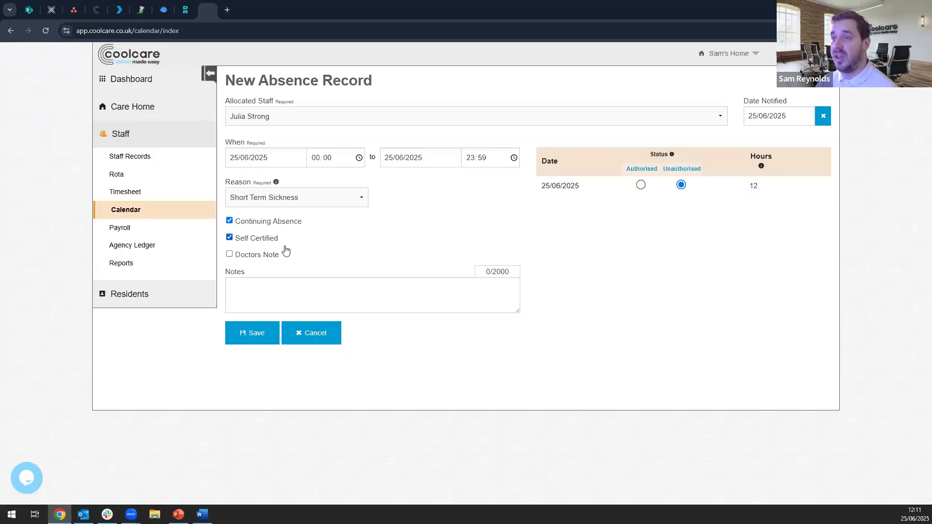
{"action": "left_click", "coordinate": [265, 292]}
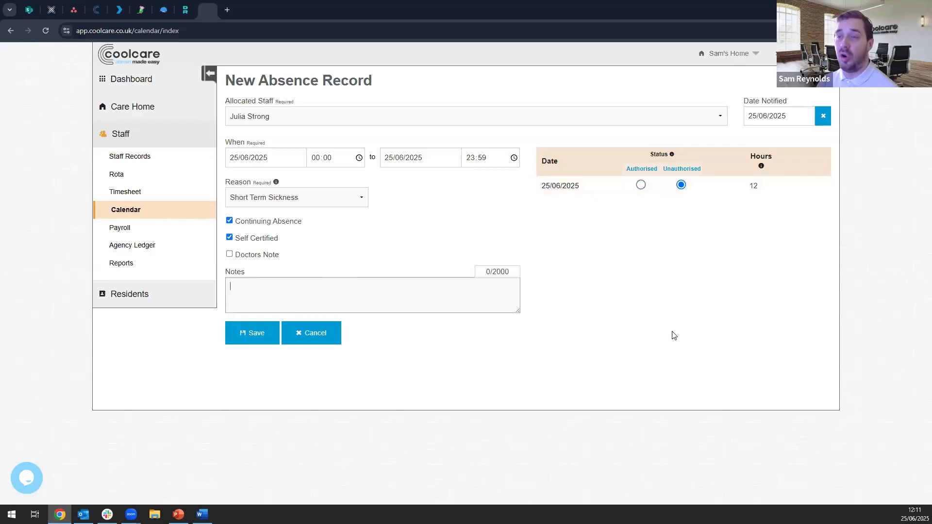
{"action": "left_click", "coordinate": [256, 342]}
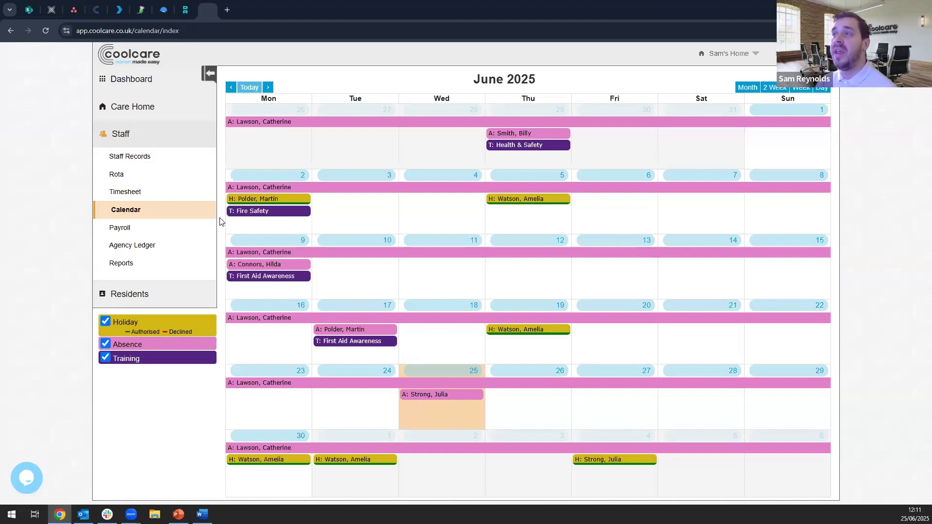
Step: Reopen the saved absence through the dashboard's Calendar Actions Required list and set 25/06/2025 to Authorised
{"action": "left_click", "coordinate": [150, 86]}
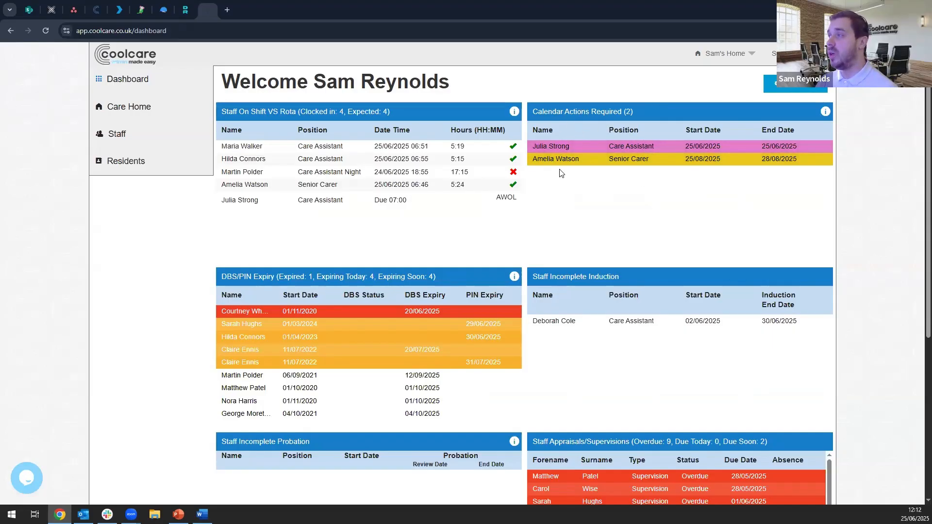
{"action": "mouse_move", "coordinate": [580, 145]}
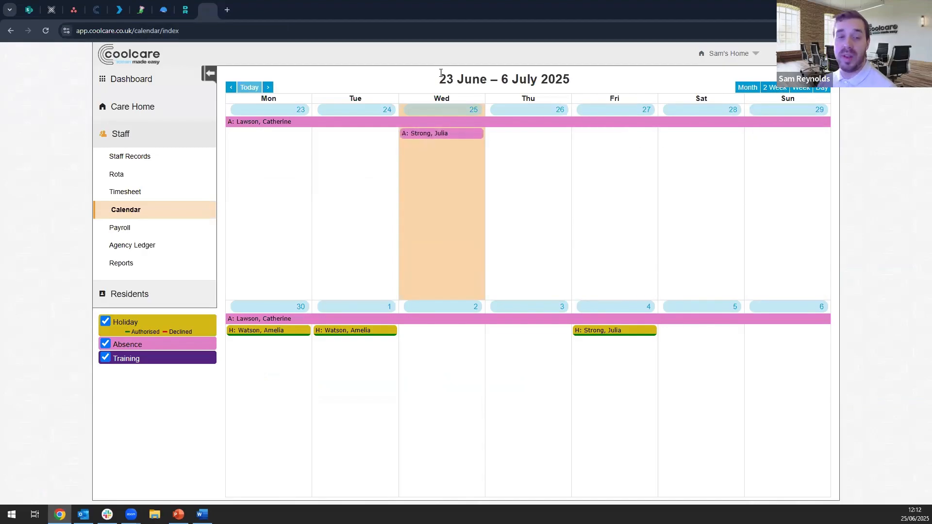
{"action": "left_click", "coordinate": [437, 134]}
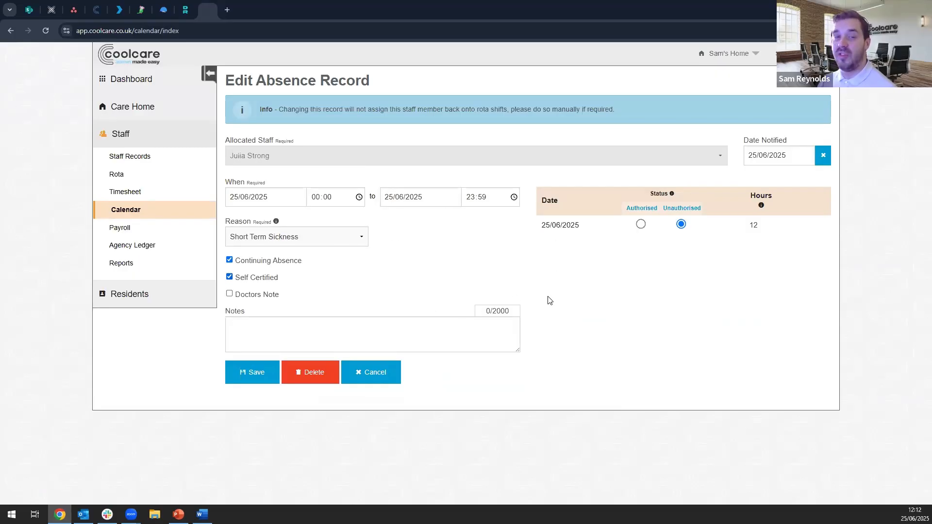
{"action": "left_click", "coordinate": [641, 226]}
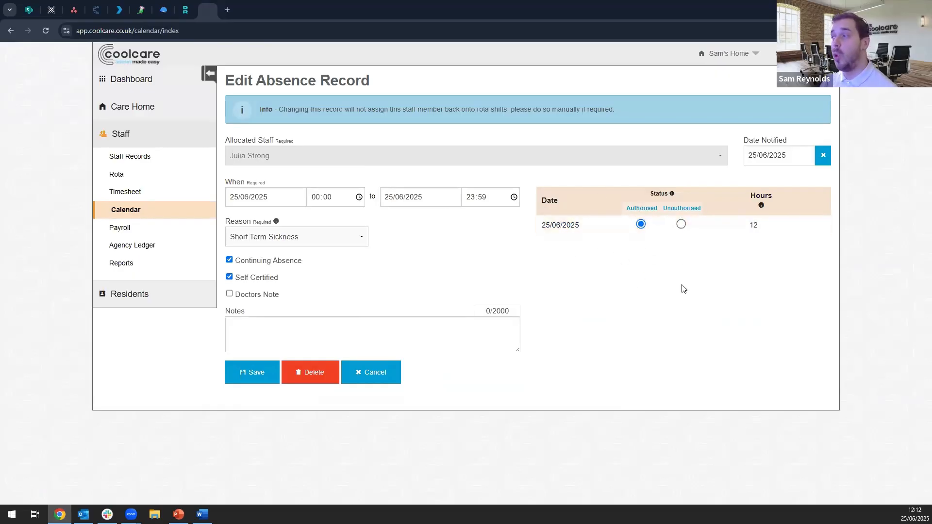
Step: Try reducing the absence hours for 25/06/2025 to 9, and restore them to 12
{"action": "left_click", "coordinate": [753, 226]}
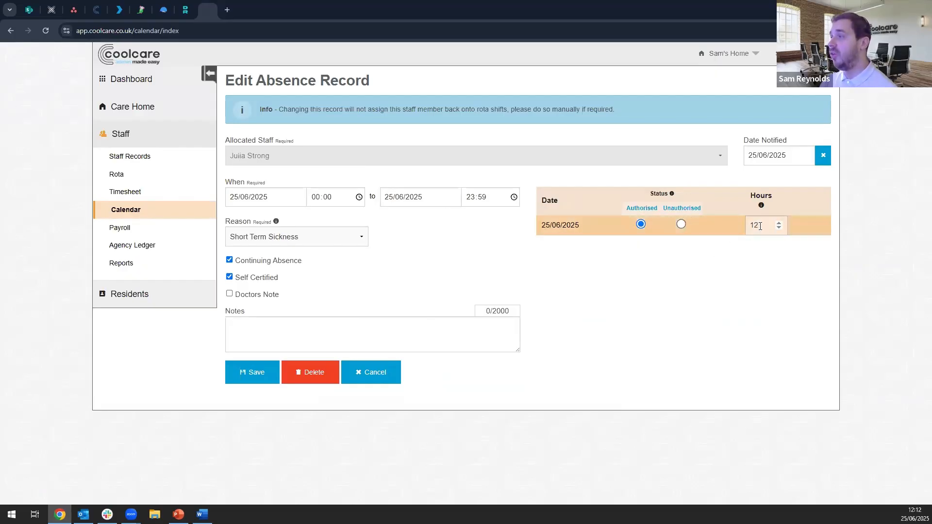
{"action": "double_click", "coordinate": [753, 225]}
{"action": "left_click", "coordinate": [890, 263]}
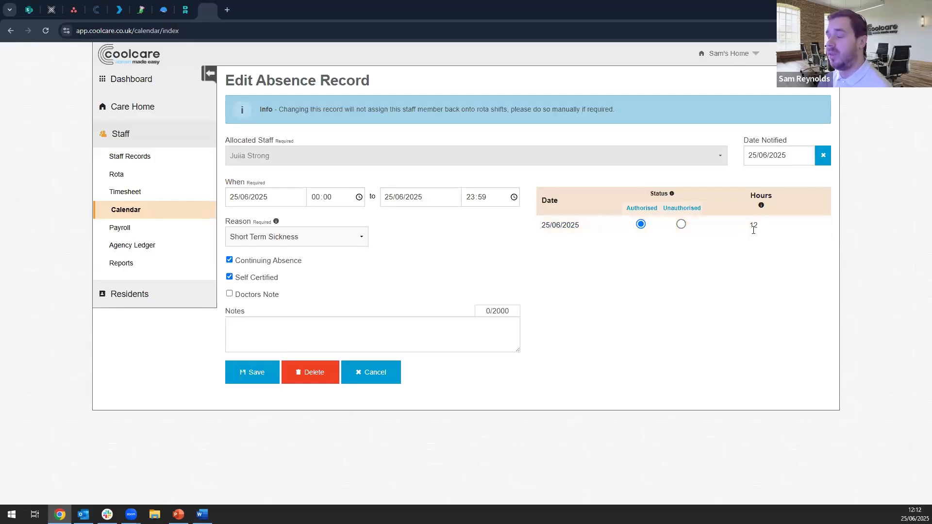
{"action": "left_click", "coordinate": [778, 227]}
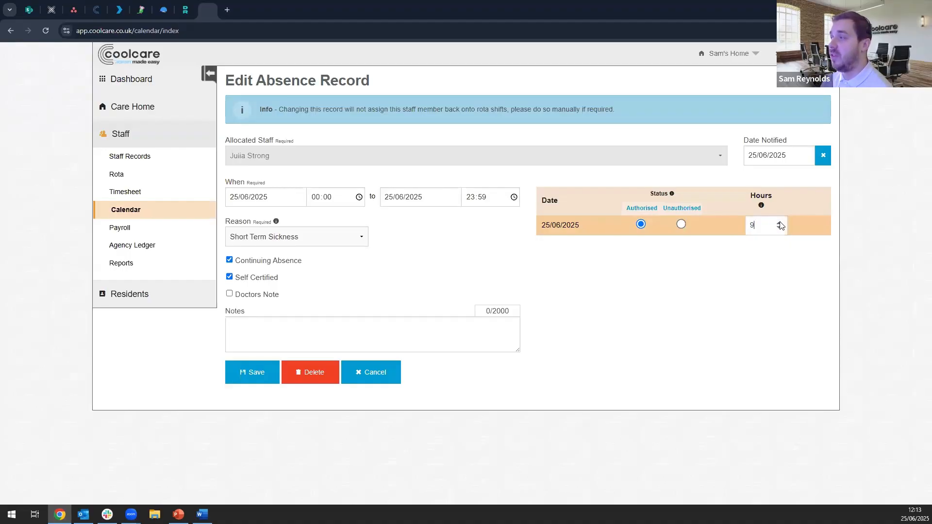
{"action": "left_click", "coordinate": [780, 223]}
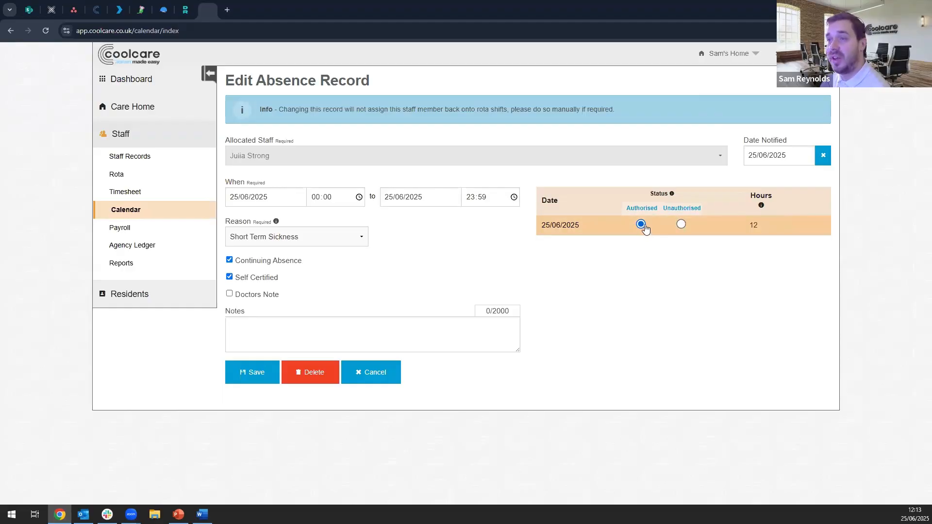
Step: Save the absence, removing the staff member from the 25/06/2025 rota shift, and check the dashboard's Staff On Shift VS Rota list
{"action": "left_click", "coordinate": [256, 377]}
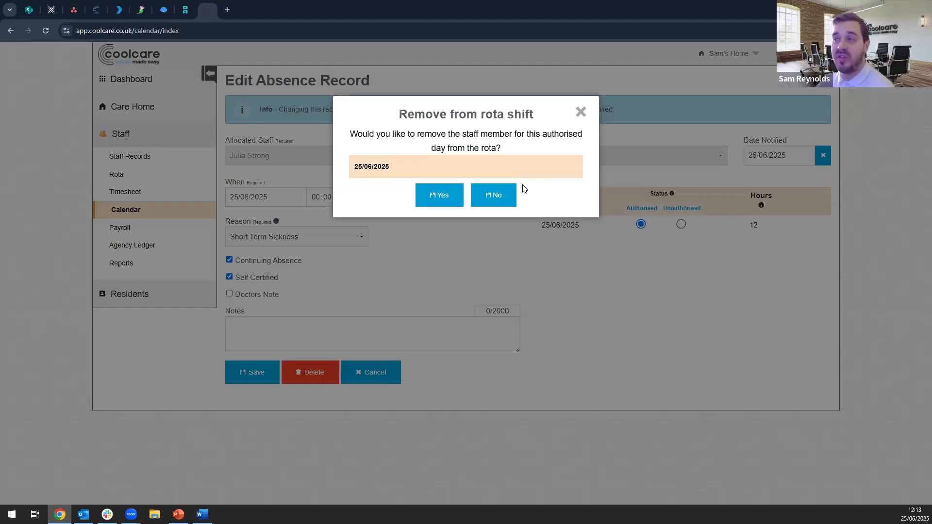
{"action": "left_click", "coordinate": [438, 199]}
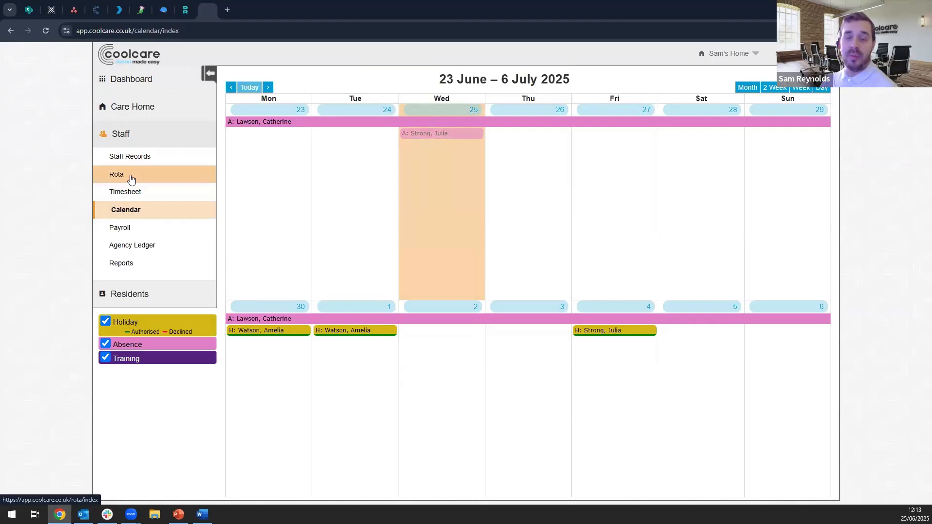
{"action": "left_click", "coordinate": [146, 85]}
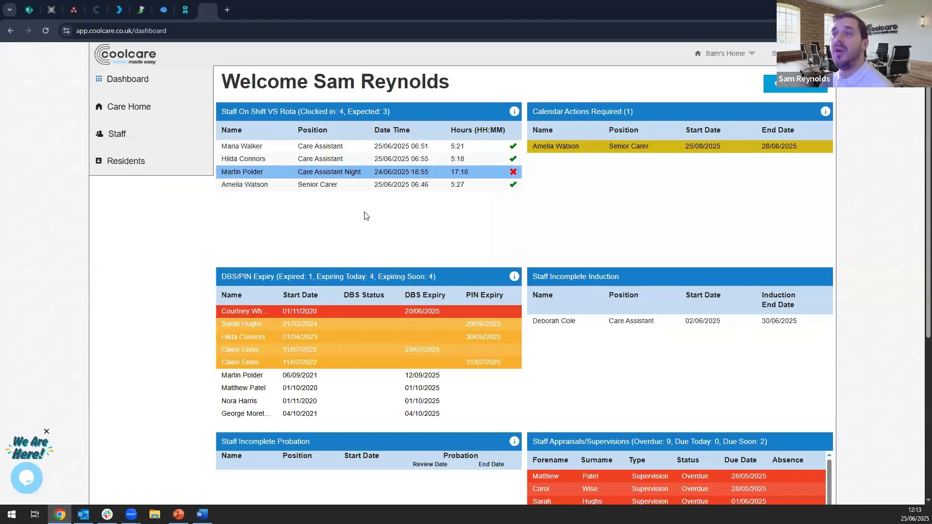
{"action": "left_click", "coordinate": [46, 431]}
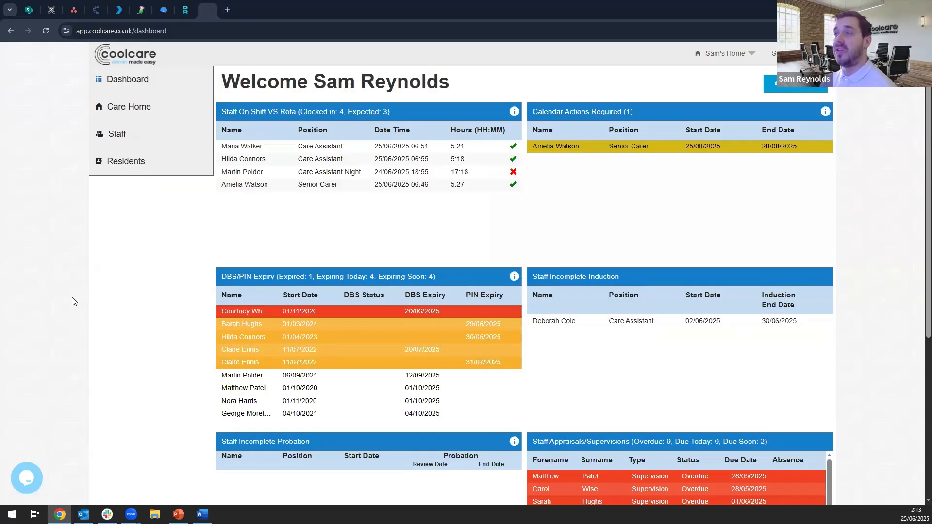
Step: Examine the new calendar event types for 26 June and the senior carer's holiday request on 19/06/2025
{"action": "left_click", "coordinate": [129, 136]}
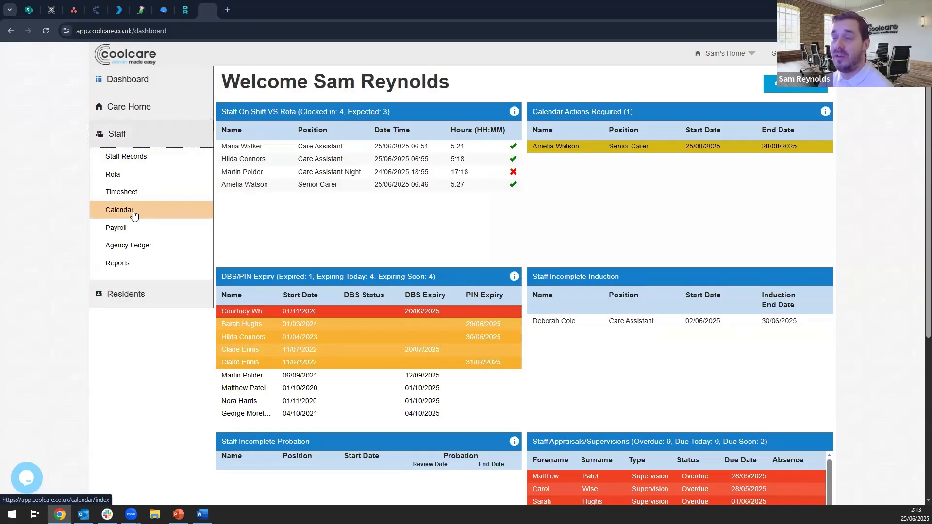
{"action": "left_click", "coordinate": [133, 211]}
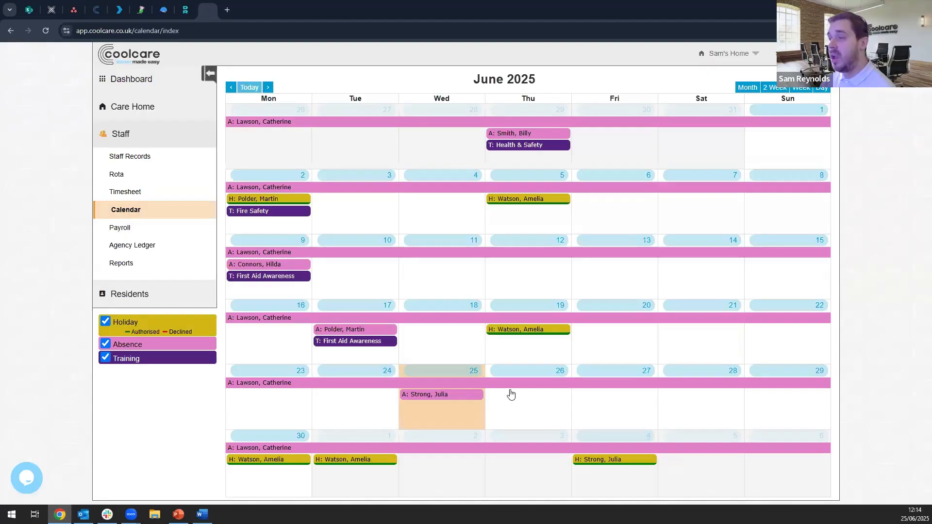
{"action": "left_click", "coordinate": [511, 406]}
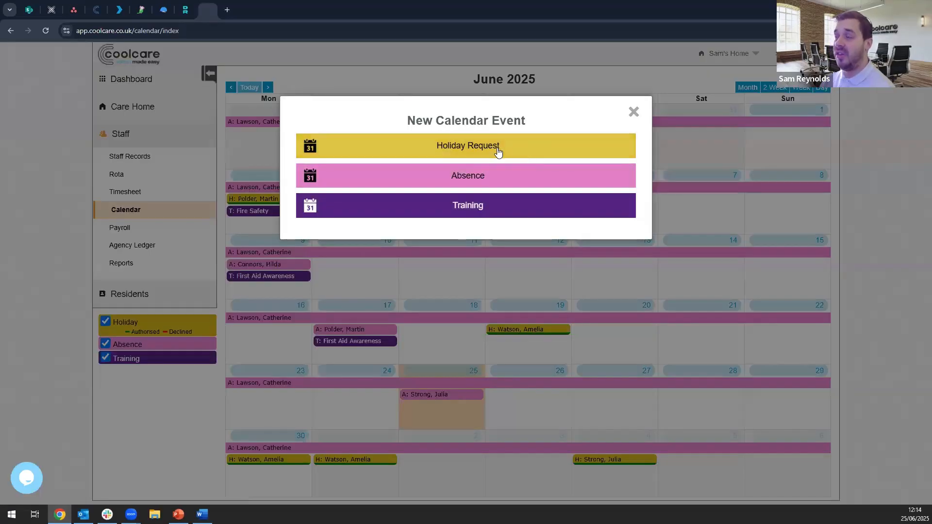
{"action": "left_click", "coordinate": [633, 113]}
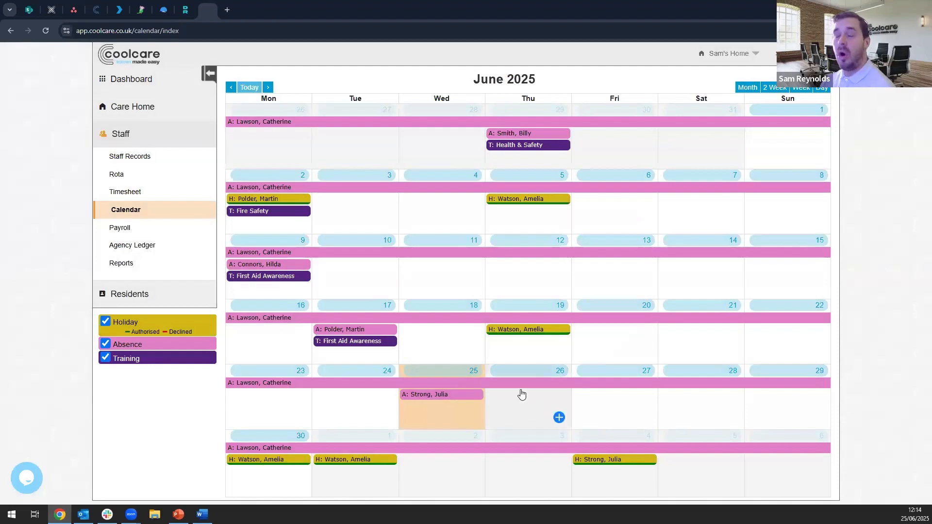
{"action": "left_click", "coordinate": [517, 332]}
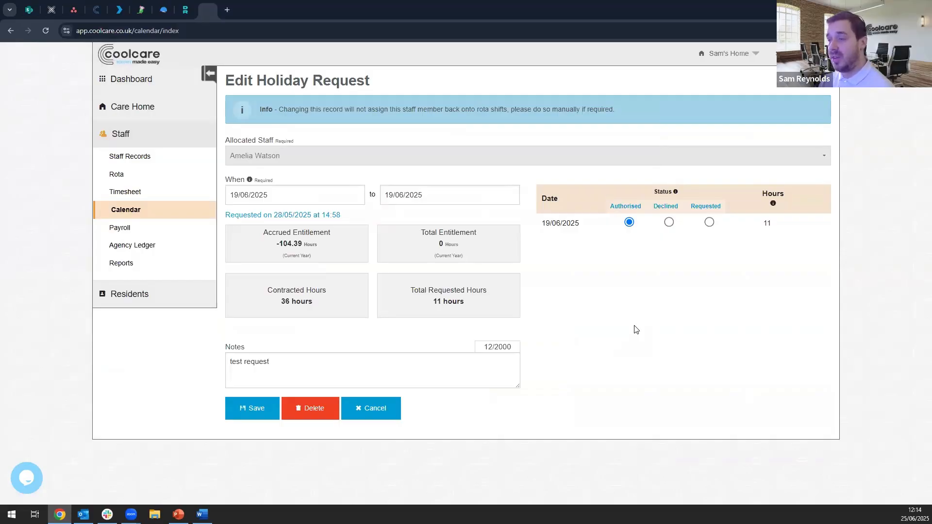
{"action": "left_click", "coordinate": [390, 408]}
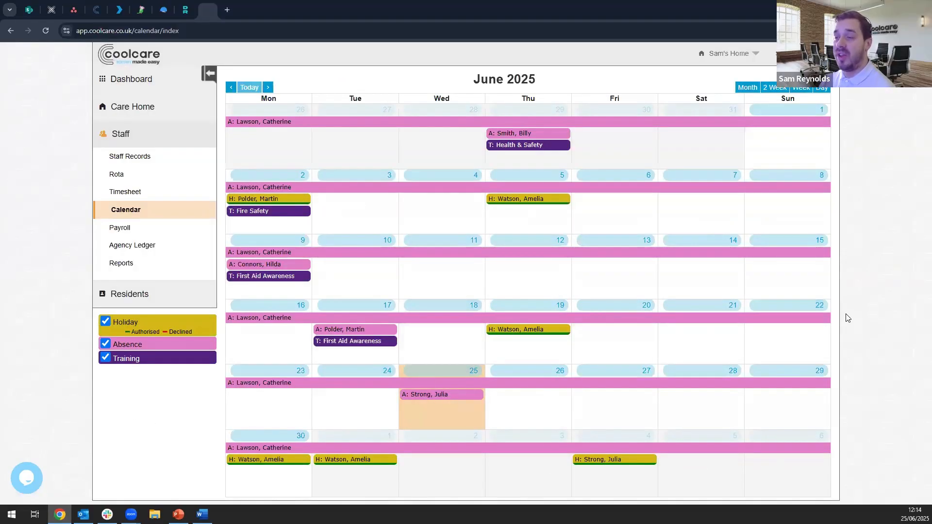
Step: Locate the senior carer's 25/08/2025 to 28/08/2025 holiday request in the calendar through the dashboard's Calendar Actions Required list
{"action": "left_click", "coordinate": [145, 80]}
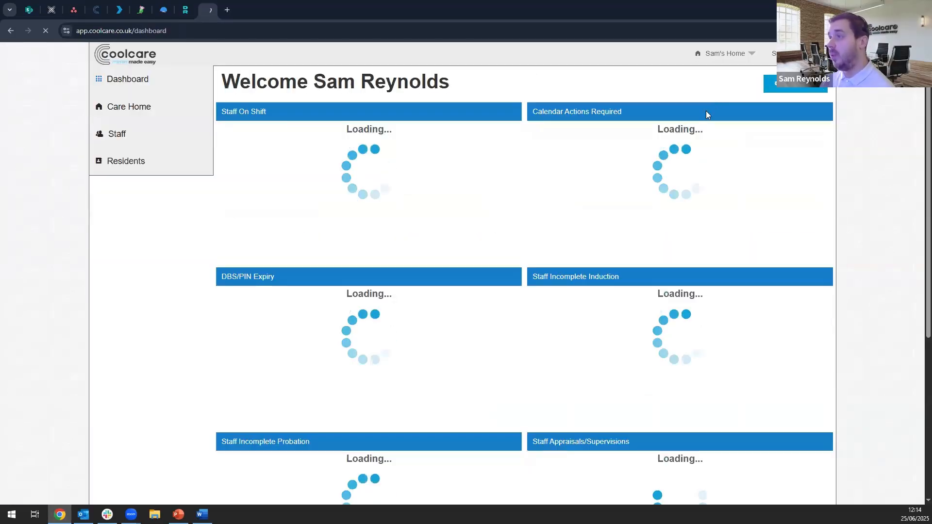
{"action": "mouse_move", "coordinate": [671, 148]}
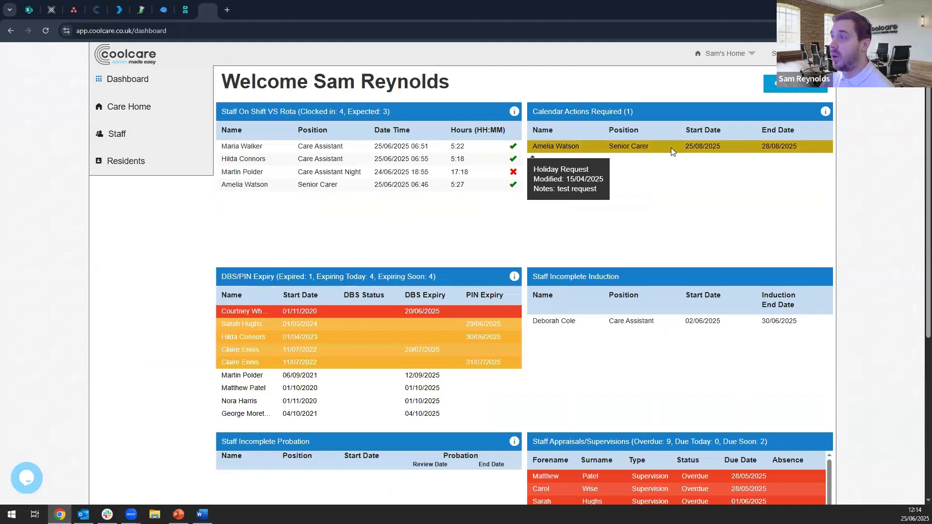
{"action": "left_click", "coordinate": [601, 148]}
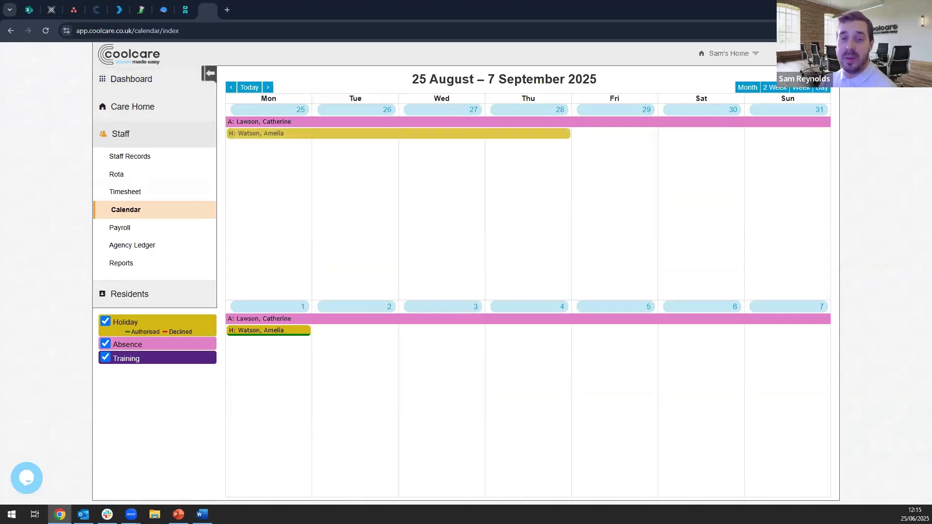
Step: Expand the Care Days and Care Nights rota and examine which staff could cover the absent care assistant's 07:00-19:00 shift on 25/06/2025
{"action": "left_click", "coordinate": [127, 177]}
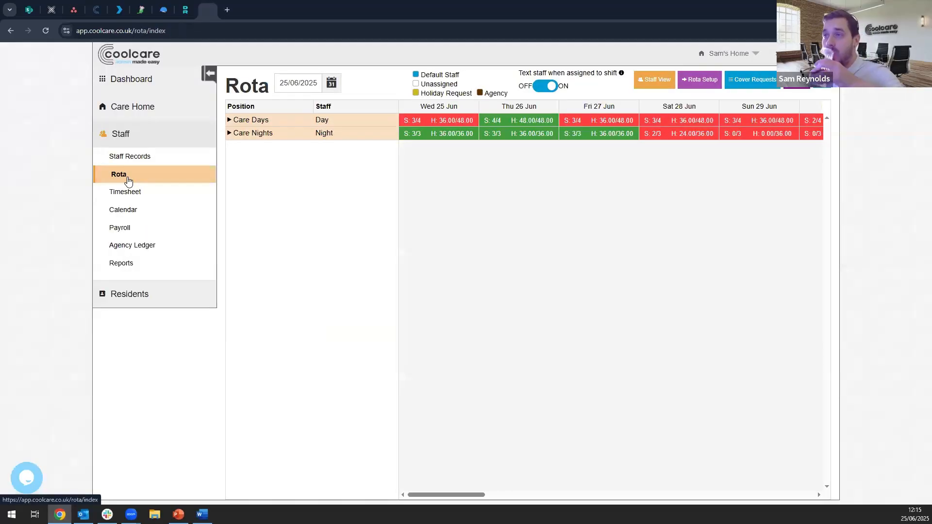
{"action": "left_click", "coordinate": [253, 134]}
{"action": "left_click", "coordinate": [258, 124]}
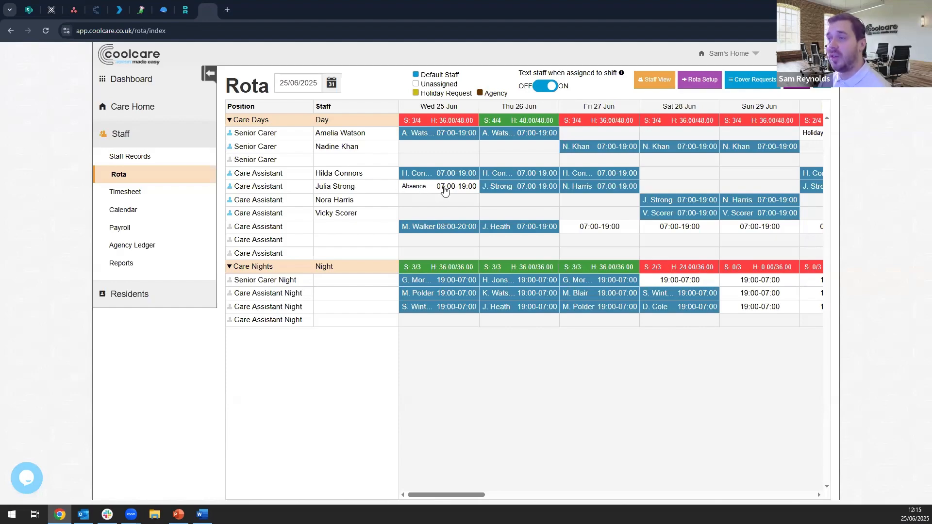
{"action": "left_click", "coordinate": [433, 192]}
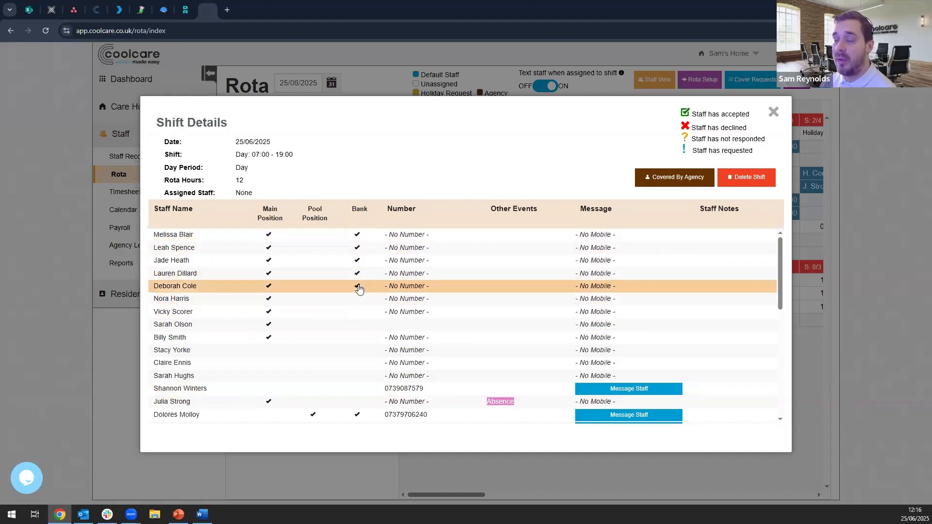
{"action": "scroll", "coordinate": [353, 287], "scroll_direction": "down", "scroll_amount": 1}
{"action": "scroll", "coordinate": [352, 288], "scroll_direction": "down", "scroll_amount": 5}
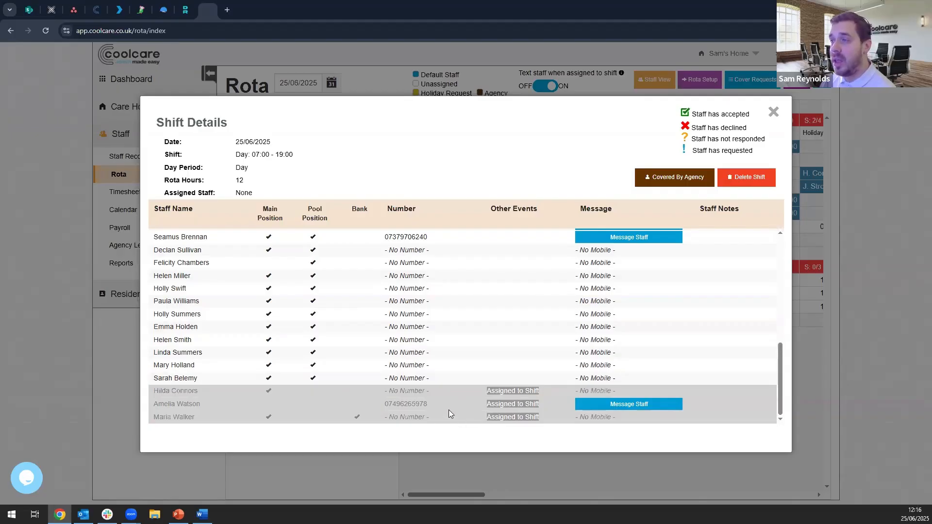
{"action": "scroll", "coordinate": [391, 399], "scroll_direction": "up", "scroll_amount": 8}
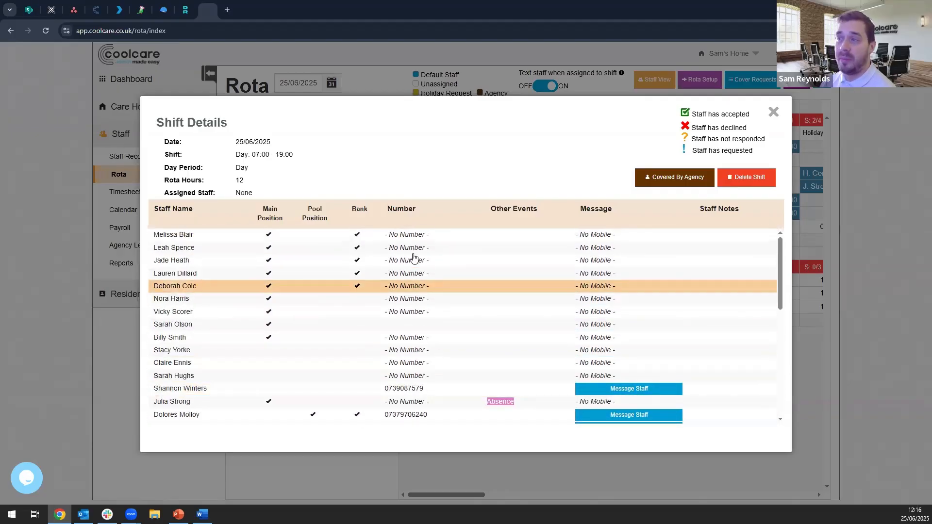
Step: Review which staff can be messaged for the 25/06/2025 day shift and who requested the 28/06/2025 senior carer night shift
{"action": "scroll", "coordinate": [404, 312], "scroll_direction": "down", "scroll_amount": 1}
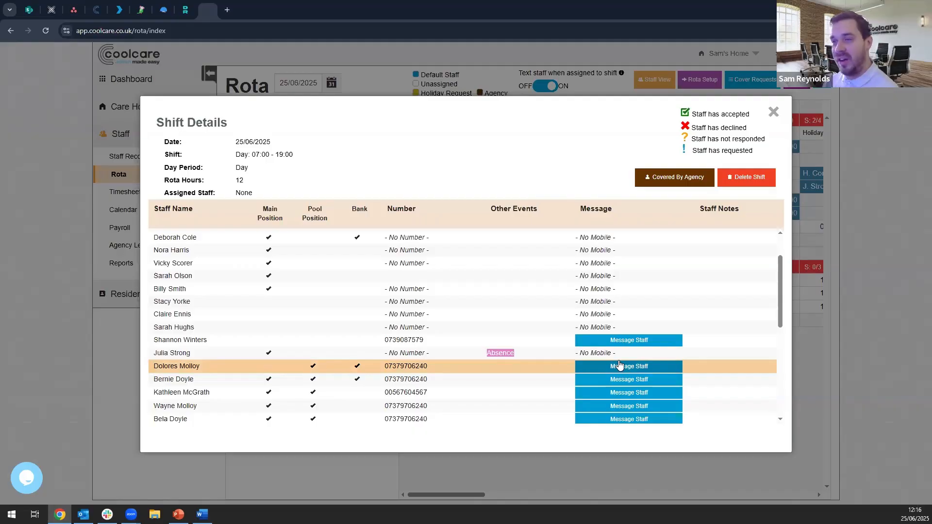
{"action": "scroll", "coordinate": [619, 365], "scroll_direction": "down", "scroll_amount": 5}
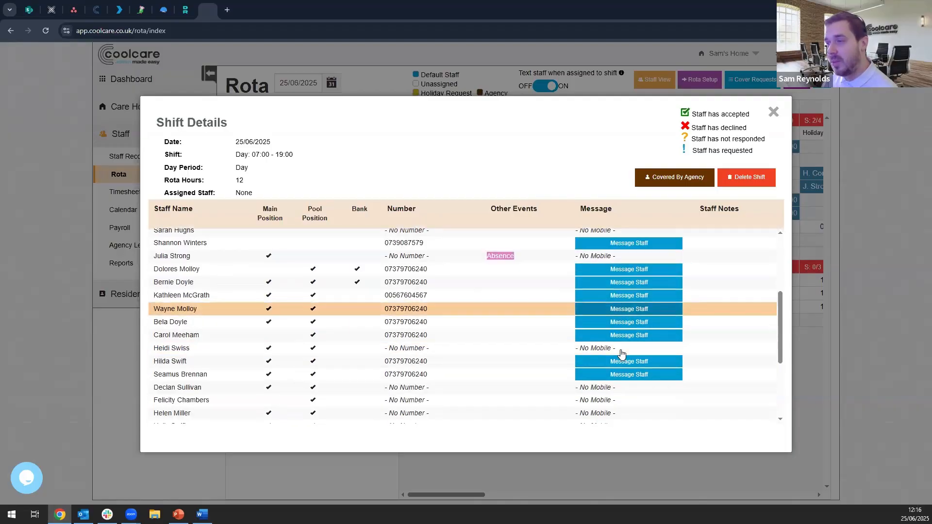
{"action": "scroll", "coordinate": [622, 354], "scroll_direction": "up", "scroll_amount": 6}
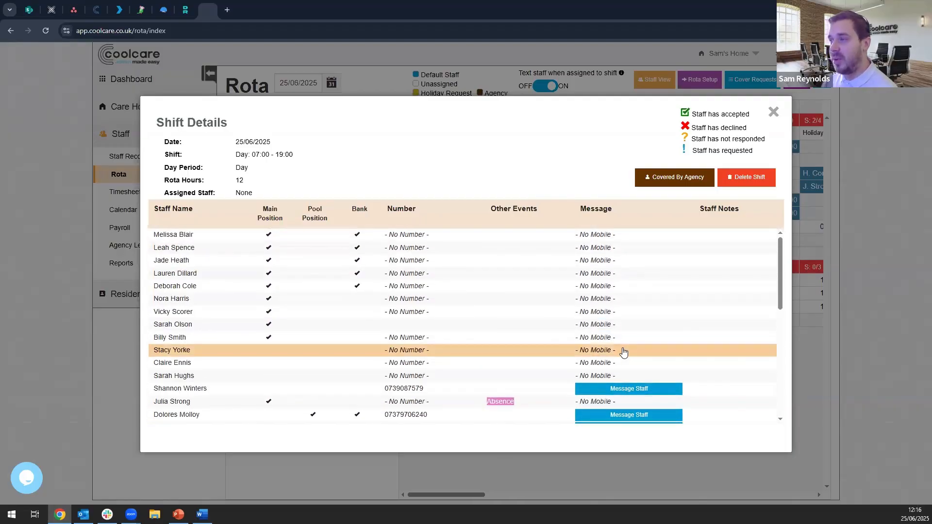
{"action": "scroll", "coordinate": [629, 341], "scroll_direction": "down", "scroll_amount": 6}
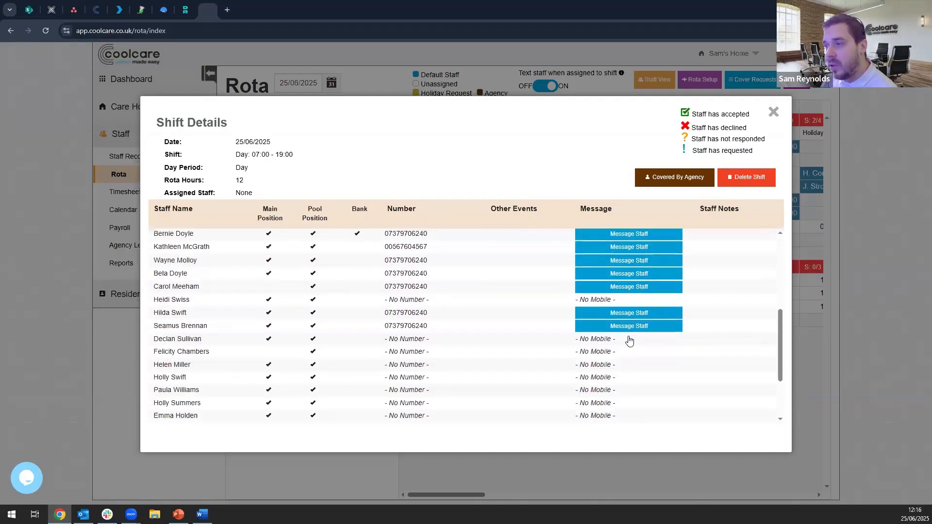
{"action": "scroll", "coordinate": [628, 350], "scroll_direction": "up", "scroll_amount": 6}
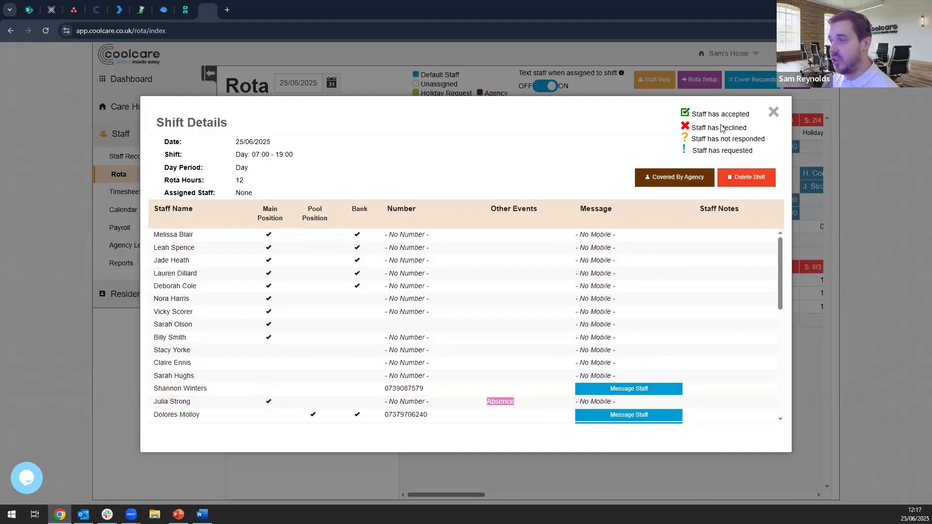
{"action": "left_click", "coordinate": [773, 114]}
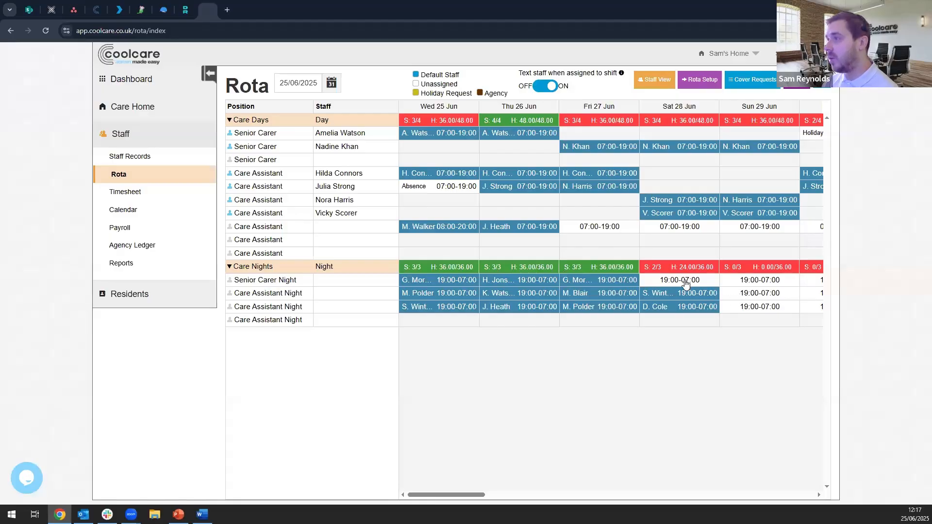
{"action": "left_click", "coordinate": [685, 284]}
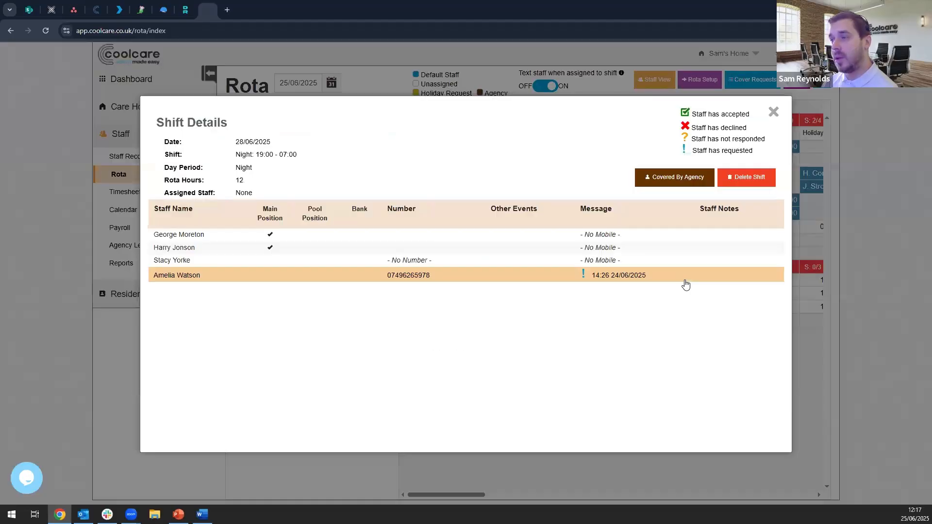
{"action": "left_click", "coordinate": [773, 112]}
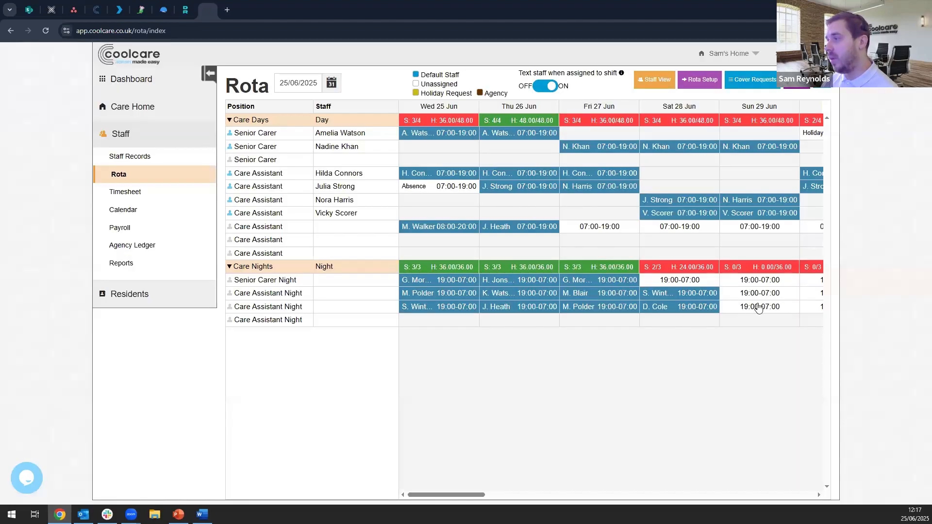
Step: Message a staff member about covering the 29/06/2025 19:00-07:00 Care Assistant Night shift and assign them upon acceptance
{"action": "left_click", "coordinate": [735, 313]}
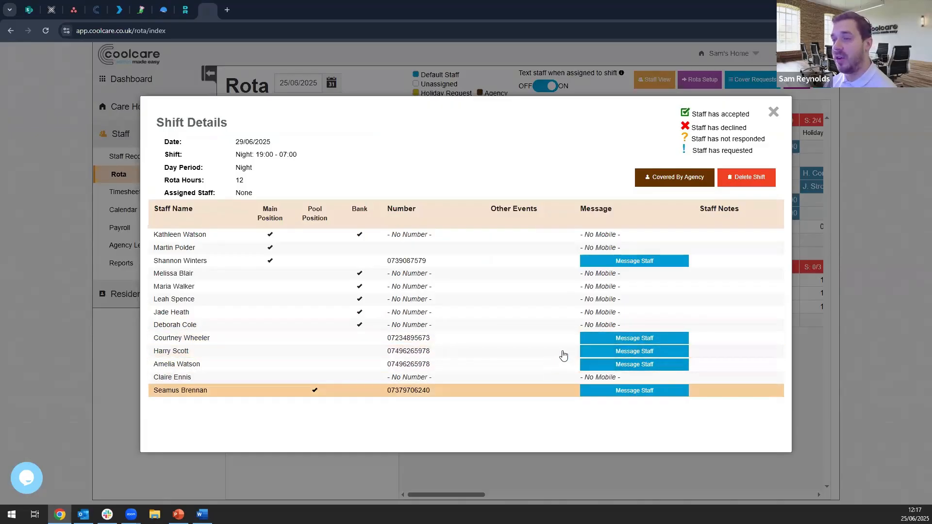
{"action": "left_click", "coordinate": [625, 357]}
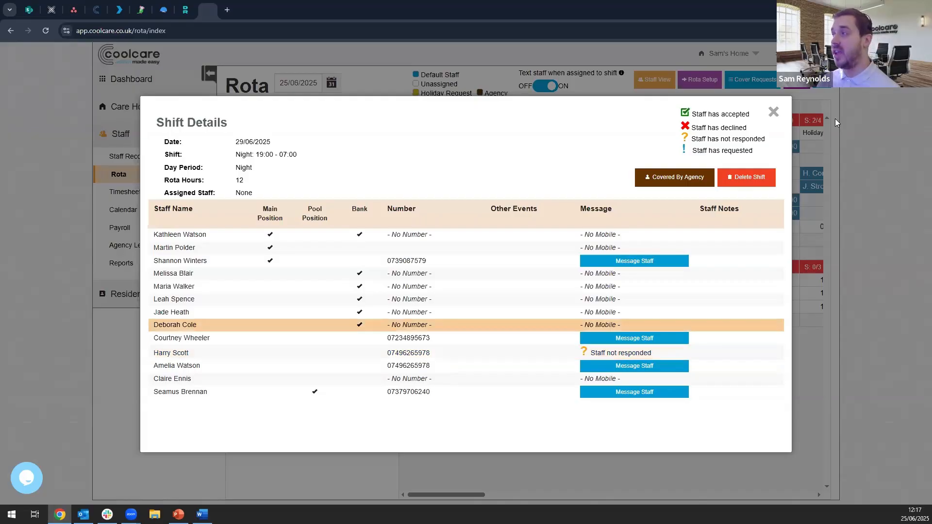
{"action": "left_click", "coordinate": [907, 257]}
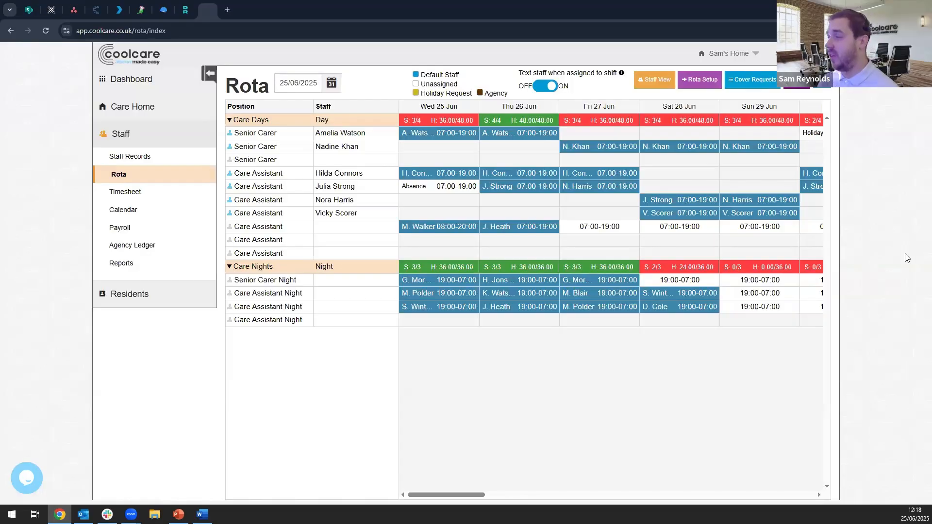
{"action": "left_click", "coordinate": [746, 313]}
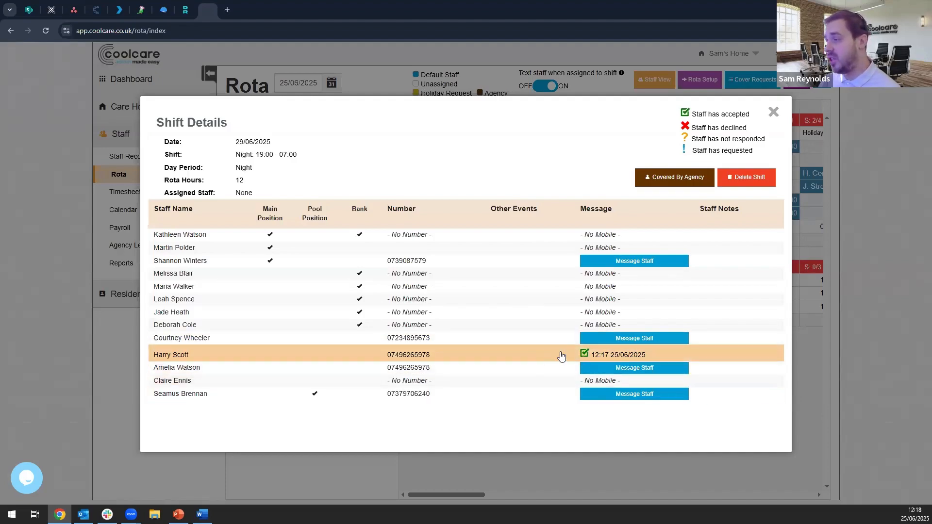
{"action": "left_click", "coordinate": [663, 359]}
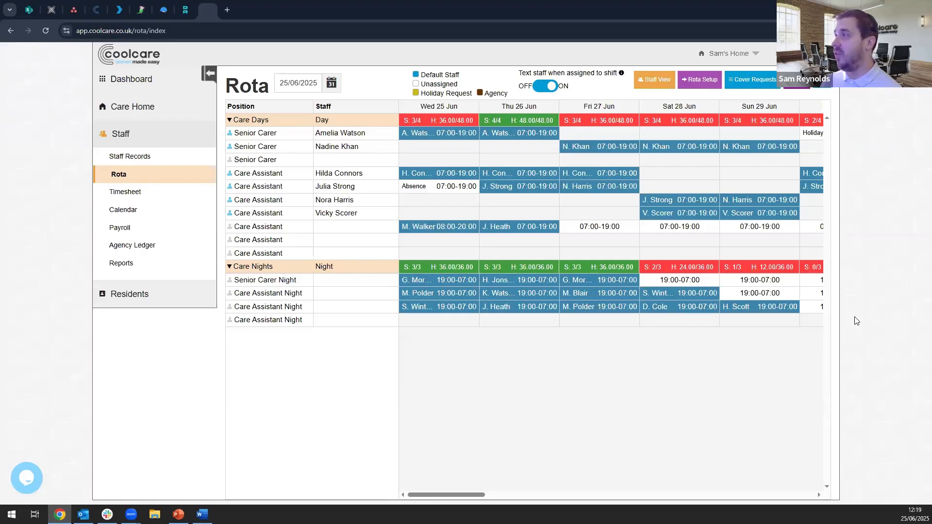
Step: Check the can cover, unavailable and awaiting responses in the rota's Cover Requests list, and close the list
{"action": "left_click", "coordinate": [745, 86]}
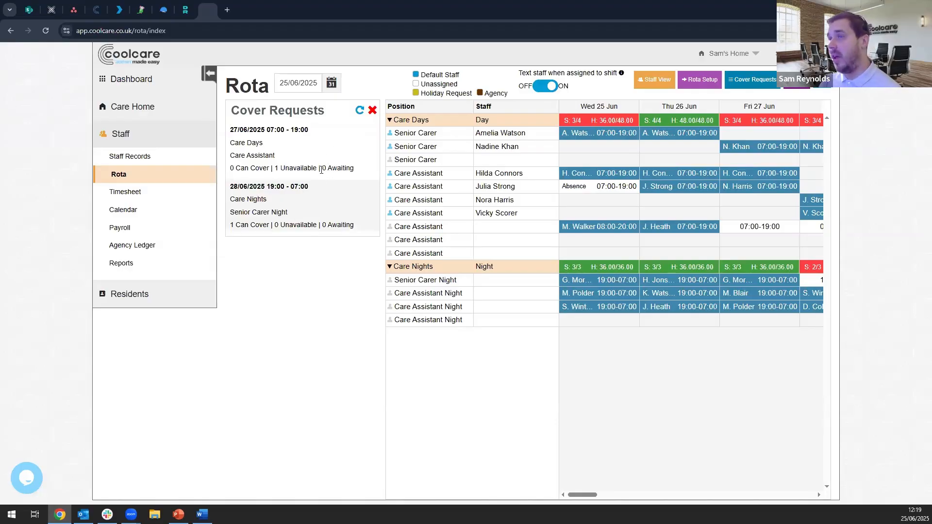
{"action": "left_click_drag", "start_coordinate": [274, 168], "coordinate": [318, 168]}
{"action": "left_click", "coordinate": [310, 168]}
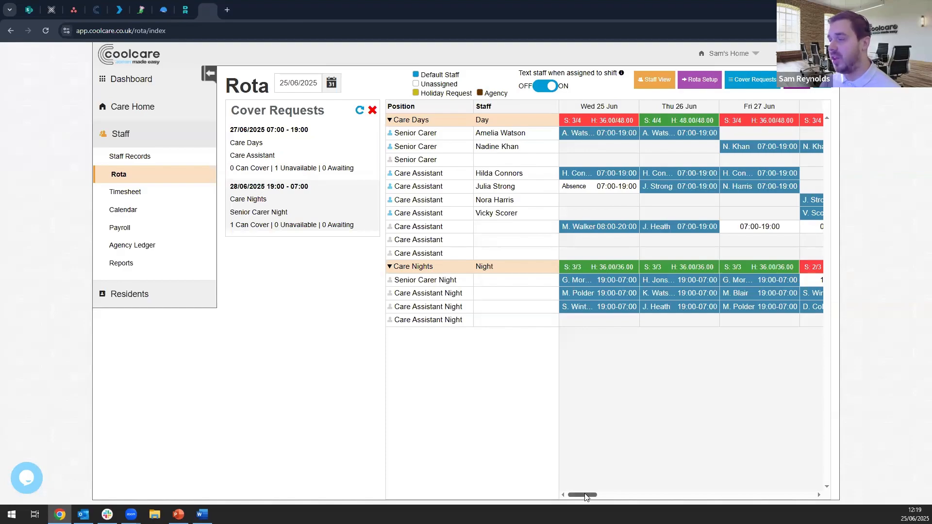
{"action": "left_click", "coordinate": [372, 110]}
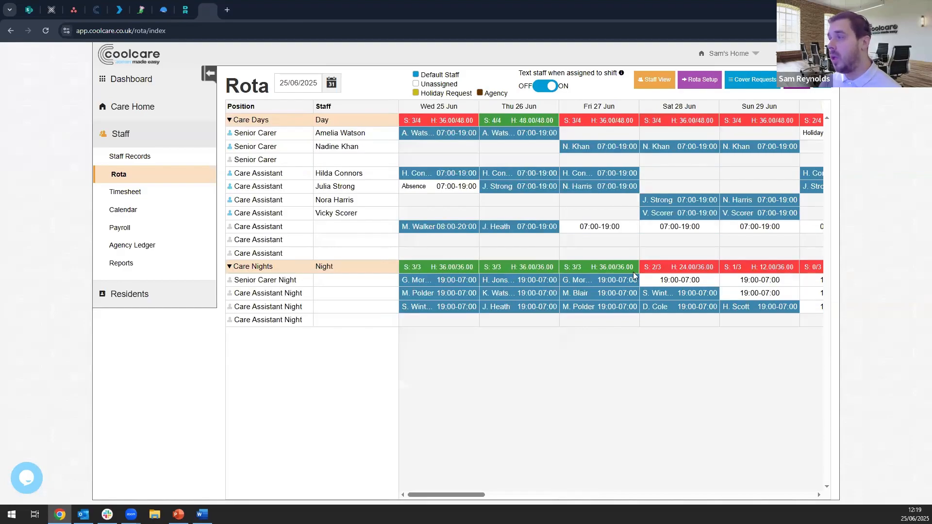
Step: Assign the senior carer who requested it to the 28/06/2025 19:00-07:00 Senior Carer Night shift
{"action": "left_click", "coordinate": [687, 284]}
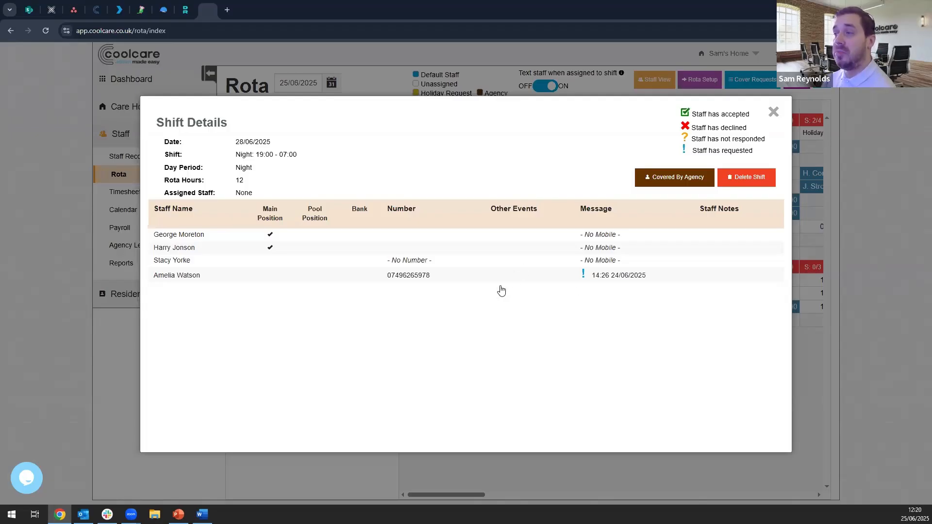
{"action": "left_click", "coordinate": [605, 281]}
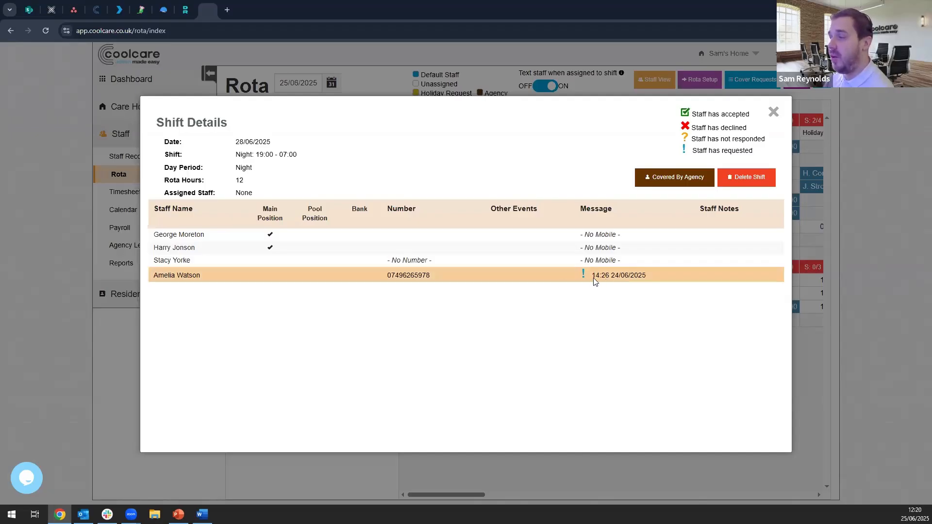
{"action": "left_click", "coordinate": [595, 281]}
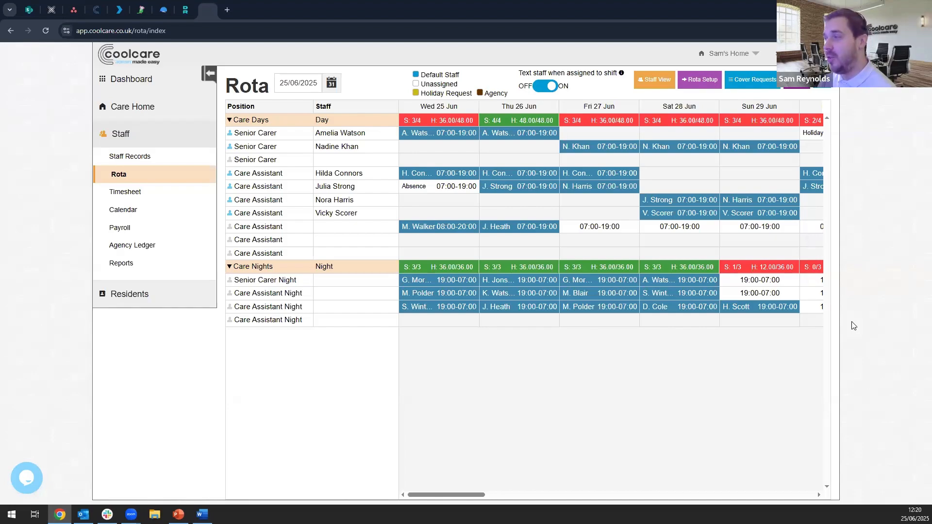
Step: Start assigning the absent care assistant's 25/06/2025 07:00-19:00 shift to agency, with Roundabout Care as the agency and Sickness as the reason
{"action": "left_click", "coordinate": [438, 190]}
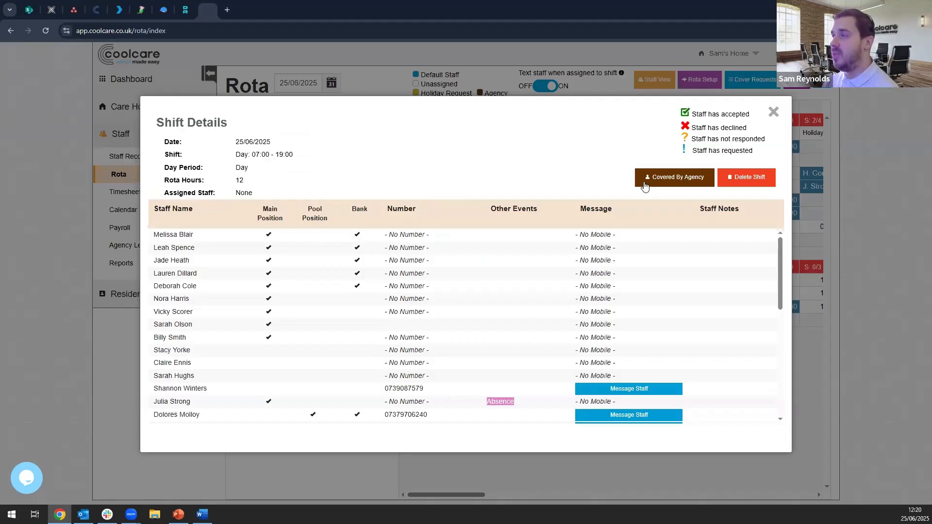
{"action": "left_click", "coordinate": [675, 180]}
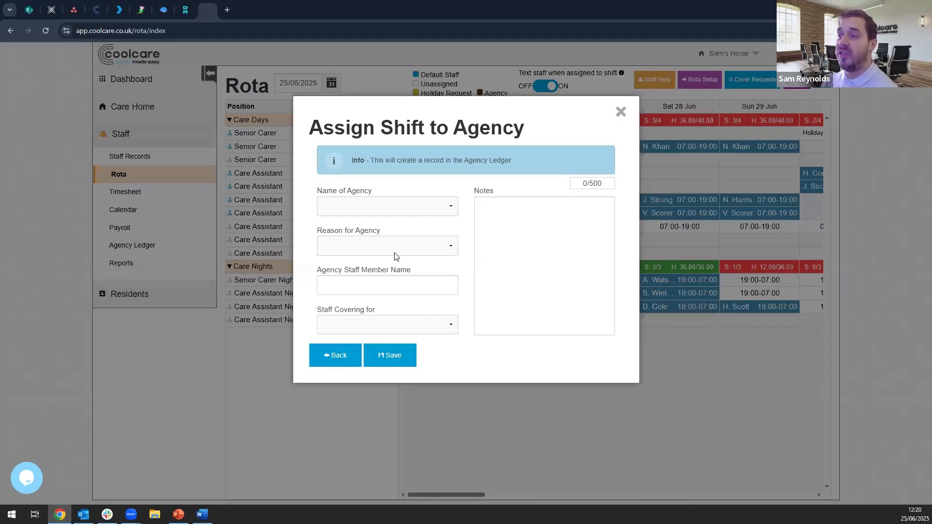
{"action": "left_click", "coordinate": [398, 214]}
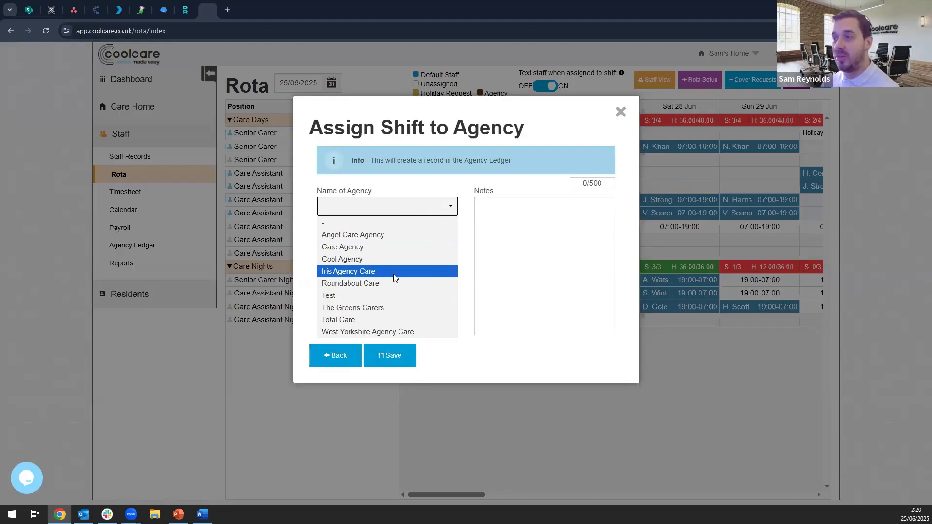
{"action": "left_click", "coordinate": [378, 284]}
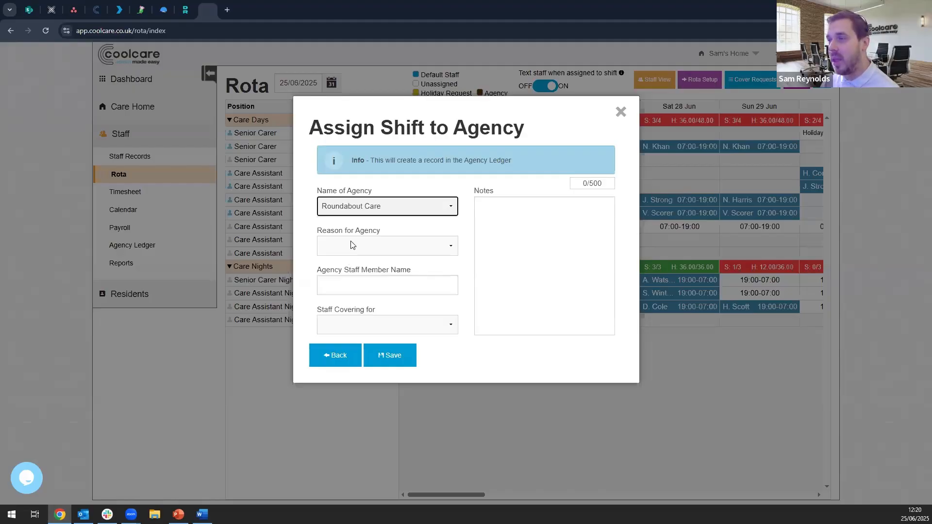
{"action": "left_click", "coordinate": [379, 251]}
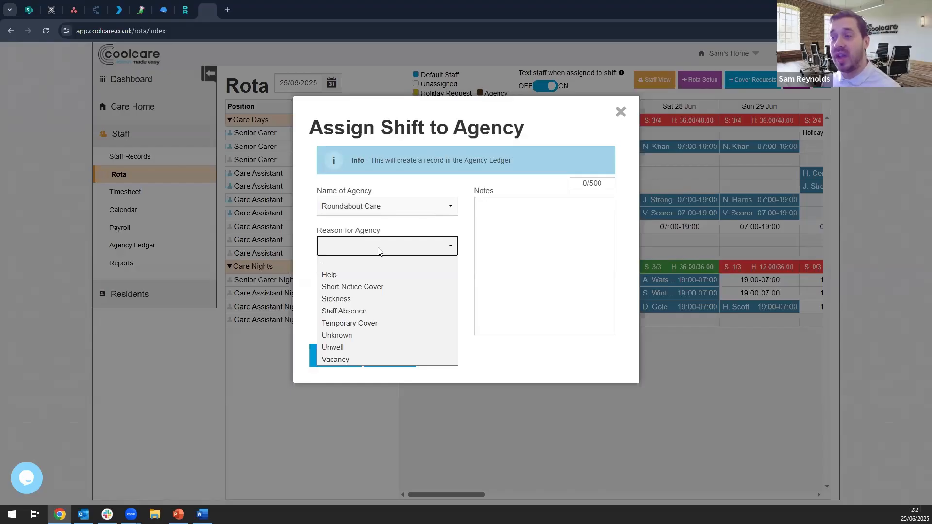
{"action": "left_click", "coordinate": [357, 299]}
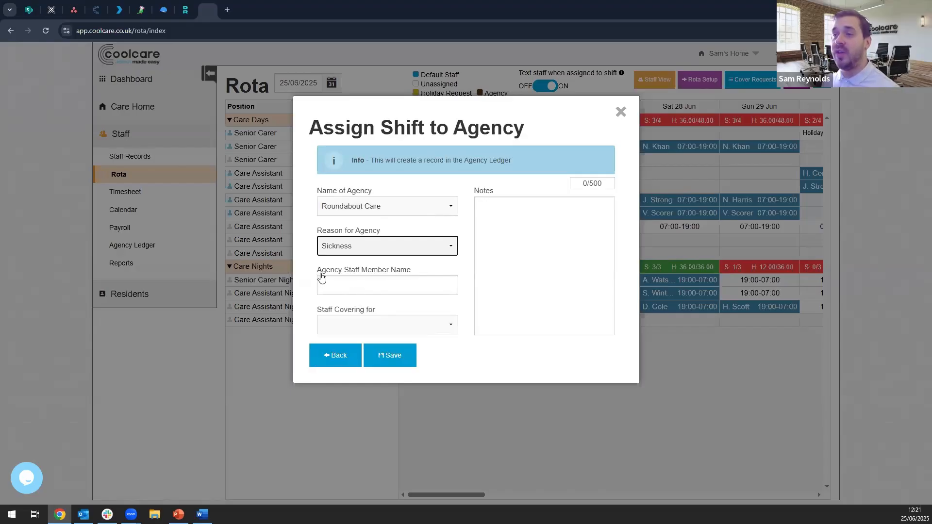
Step: Save the agency assignment with the absent care assistant as the staff being covered and the note "last minute sickness cover"
{"action": "left_click", "coordinate": [336, 289]}
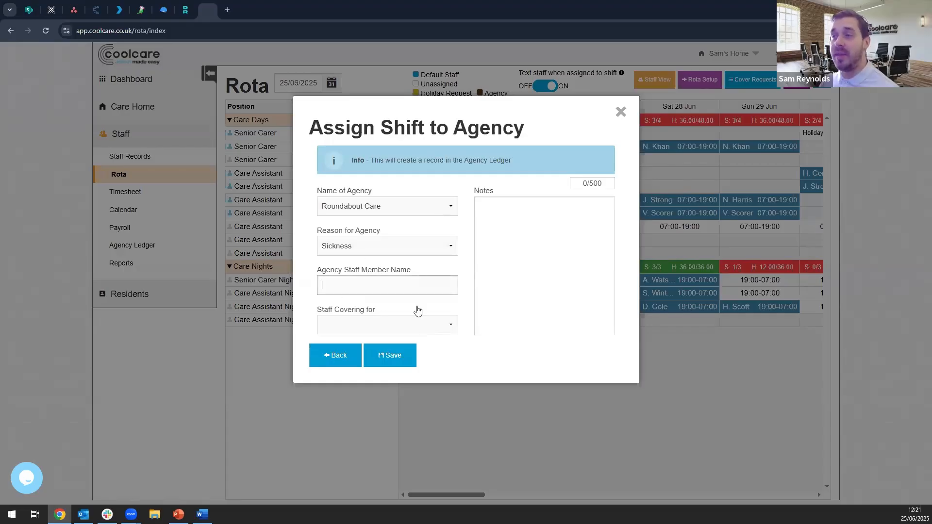
{"action": "left_click", "coordinate": [430, 326]}
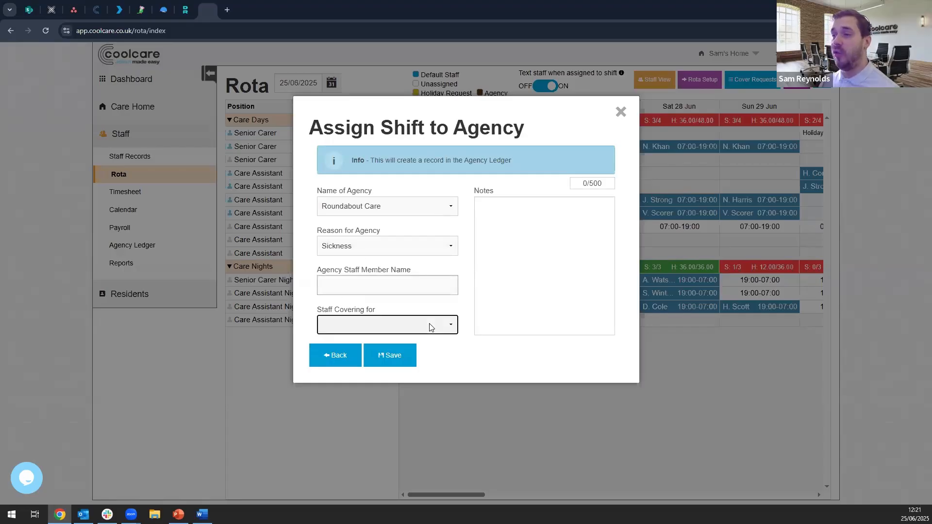
{"action": "scroll", "coordinate": [395, 260], "scroll_direction": "down", "scroll_amount": 2}
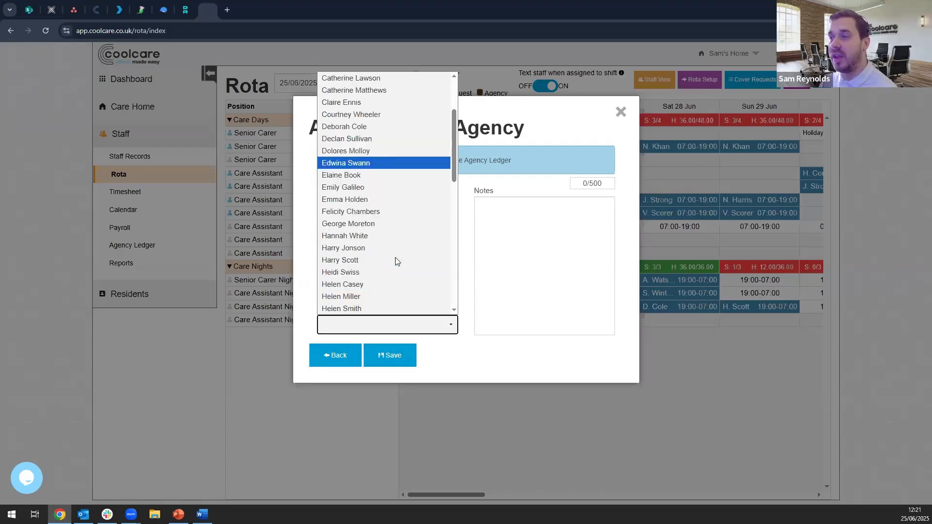
{"action": "scroll", "coordinate": [382, 247], "scroll_direction": "down", "scroll_amount": 2}
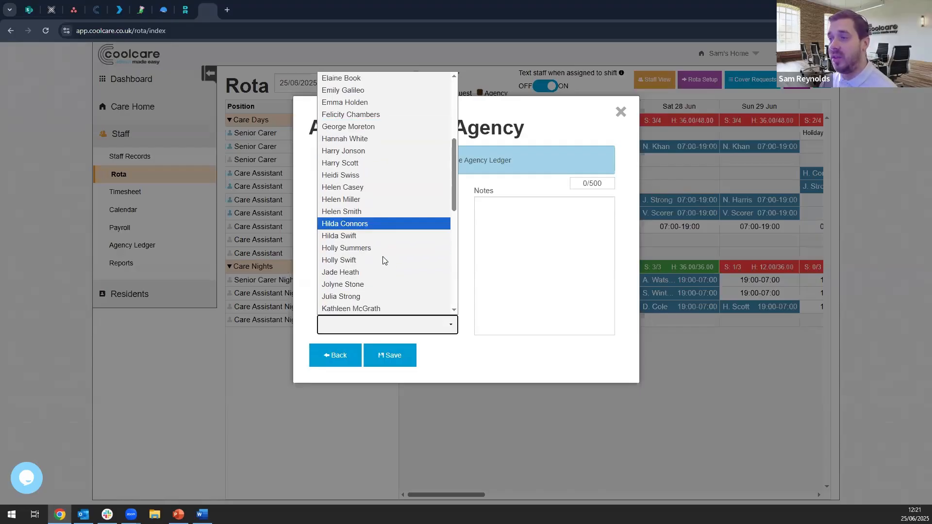
{"action": "left_click", "coordinate": [364, 295]}
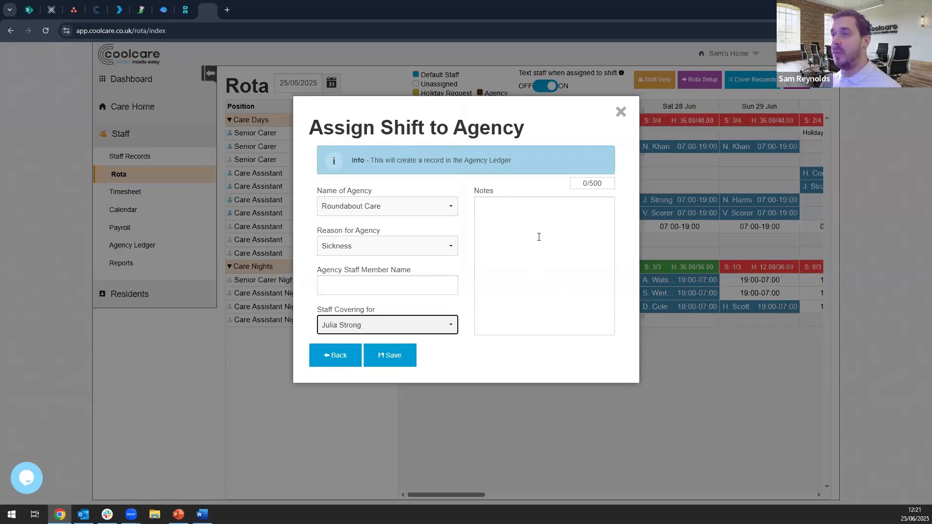
{"action": "left_click", "coordinate": [509, 218]}
{"action": "type", "text": "last"}
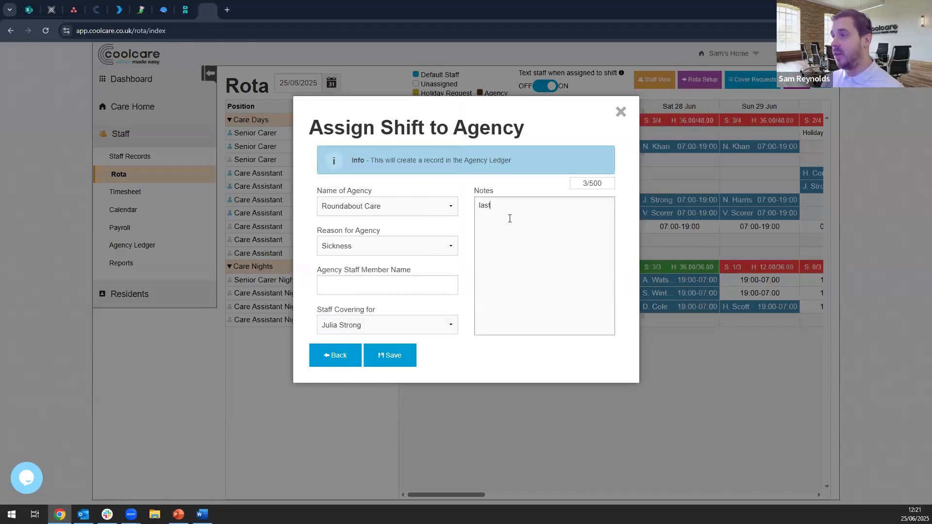
{"action": "type", "text": " minute sickness cover"}
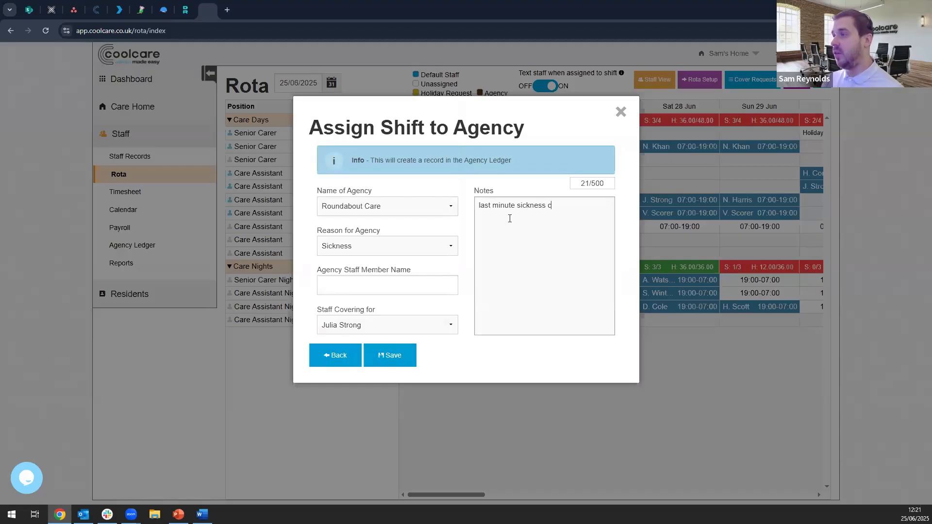
{"action": "left_click", "coordinate": [396, 357]}
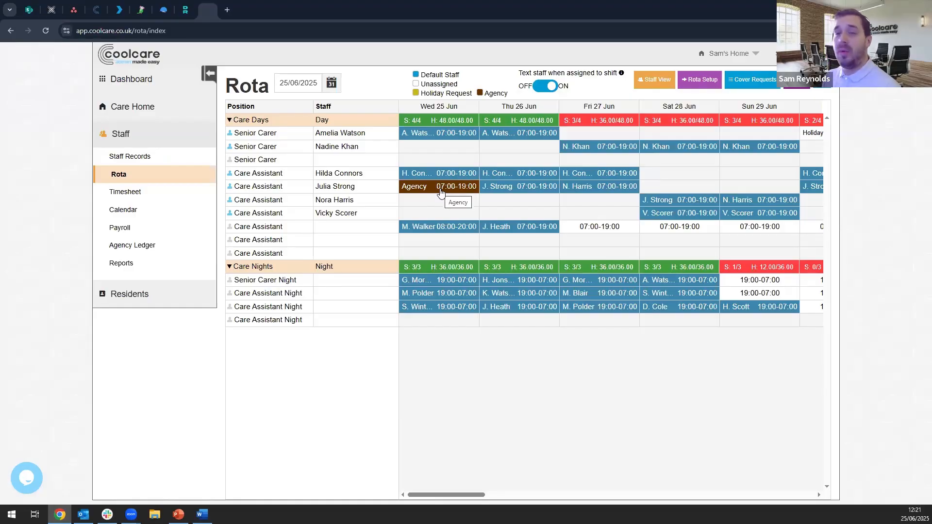
Step: Open the 25/06/2025 Roundabout Care sickness cover record from the Agency Ledger
{"action": "left_click", "coordinate": [154, 248]}
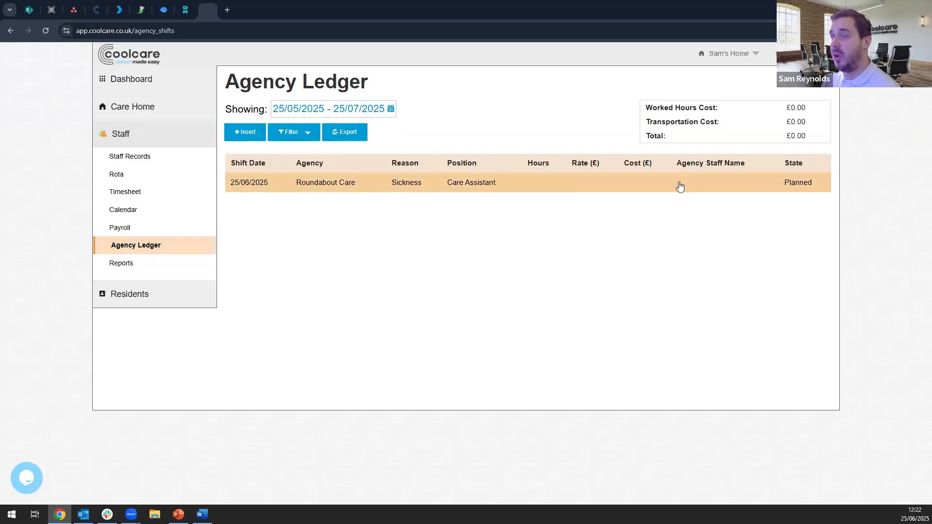
{"action": "left_click", "coordinate": [367, 189]}
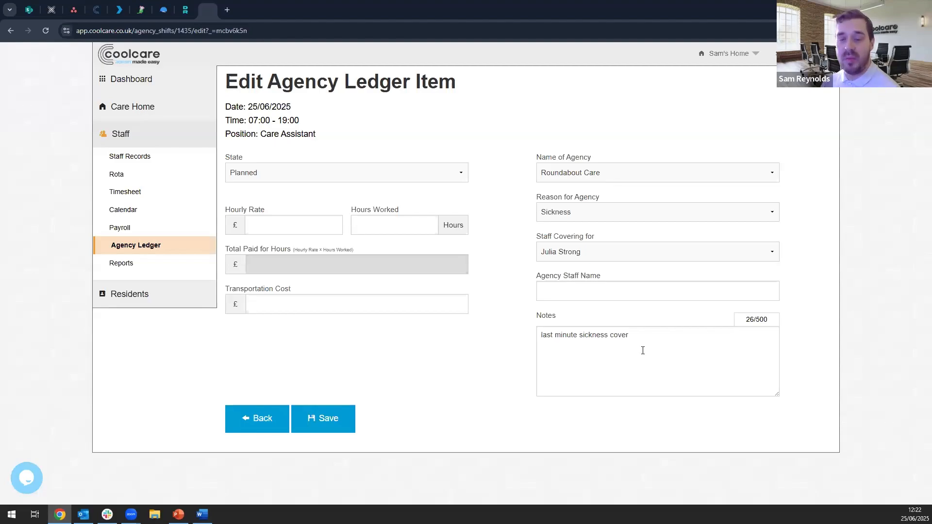
Step: Set the hourly rate to £17 and the hours worked to 12 for the 25/06/2025 agency shift
{"action": "left_click", "coordinate": [307, 175]}
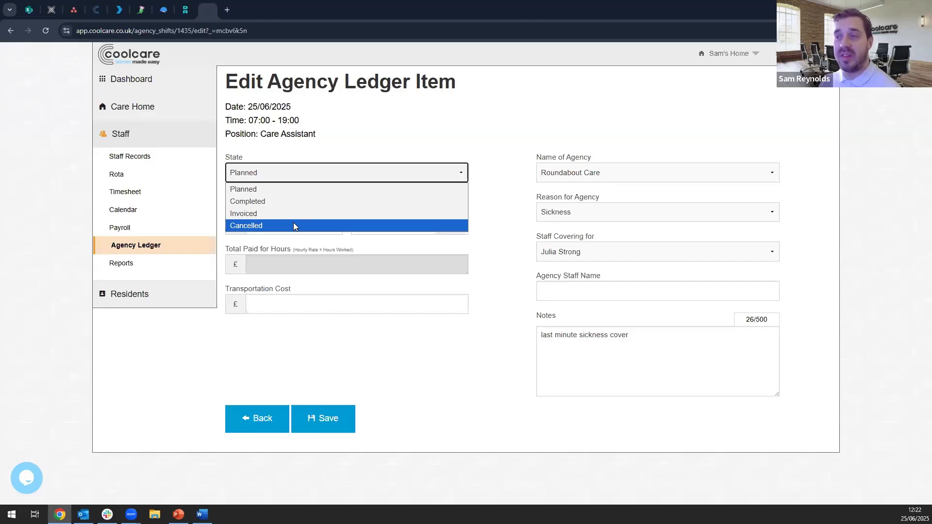
{"action": "left_click", "coordinate": [328, 133]}
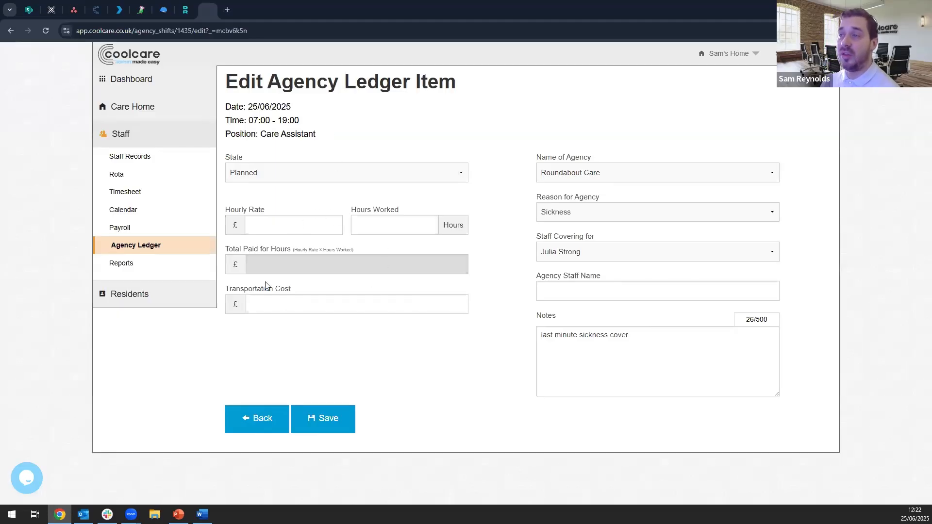
{"action": "left_click", "coordinate": [281, 226]}
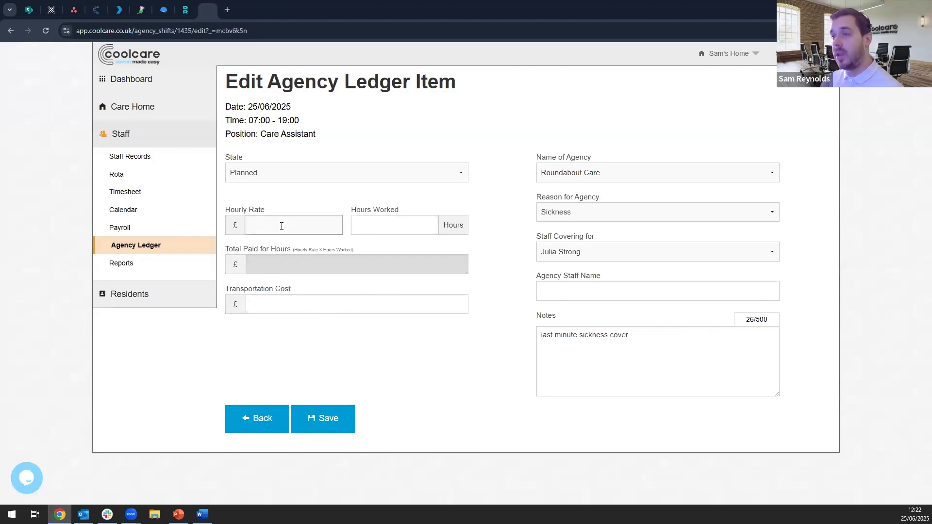
{"action": "type", "text": "17"}
{"action": "left_click", "coordinate": [381, 229]}
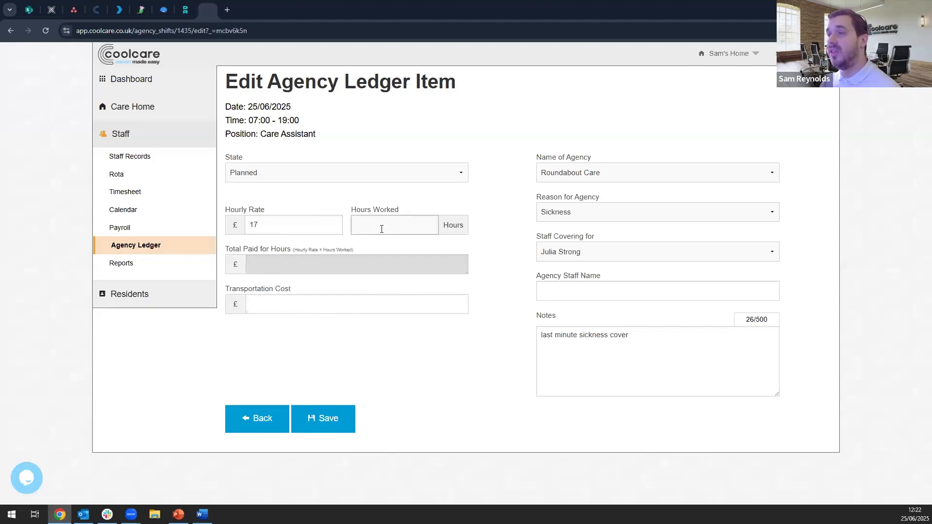
{"action": "type", "text": "12"}
{"action": "left_click", "coordinate": [390, 324]}
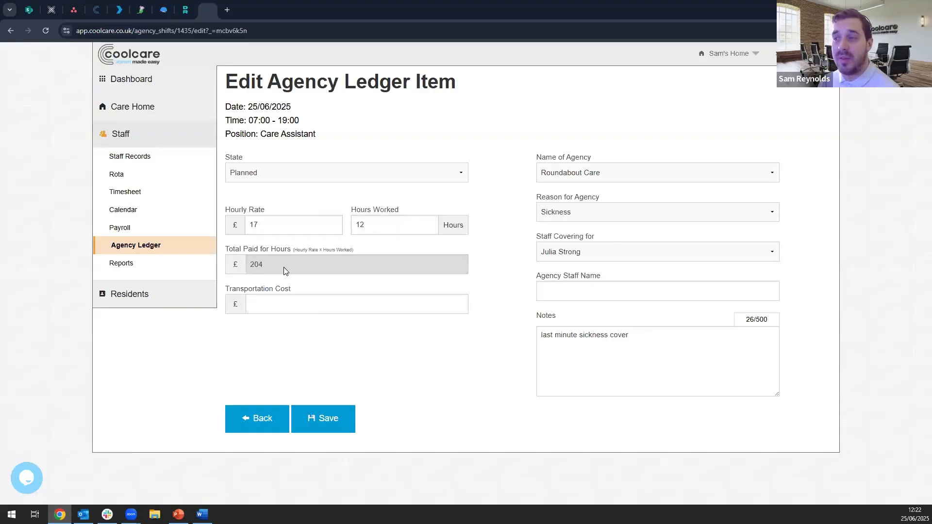
Step: Set the transportation cost to £16 and save the 25/06/2025 agency ledger item
{"action": "left_click", "coordinate": [286, 305]}
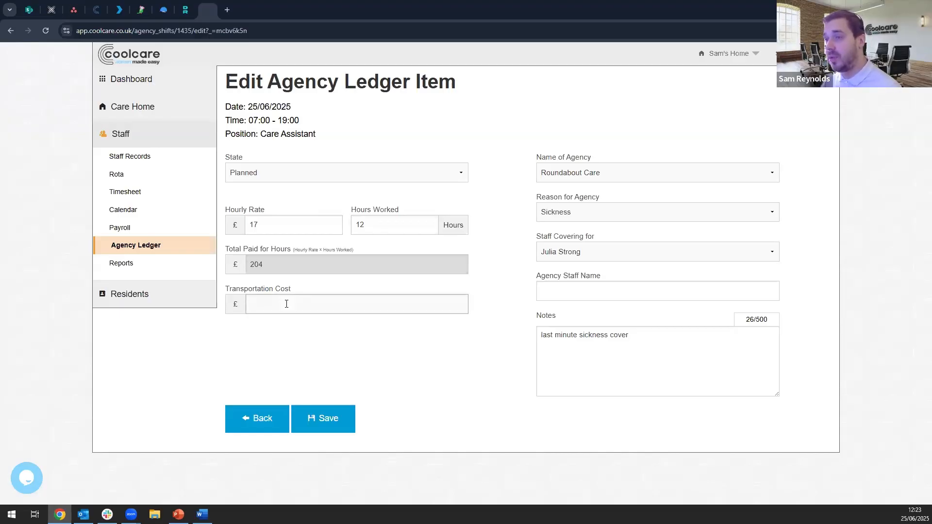
{"action": "type", "text": "16"}
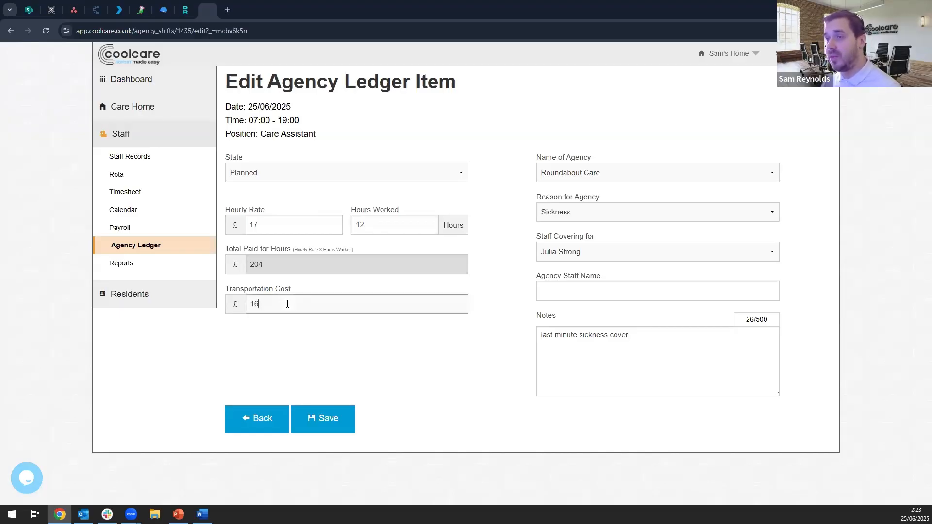
{"action": "left_click", "coordinate": [325, 428]}
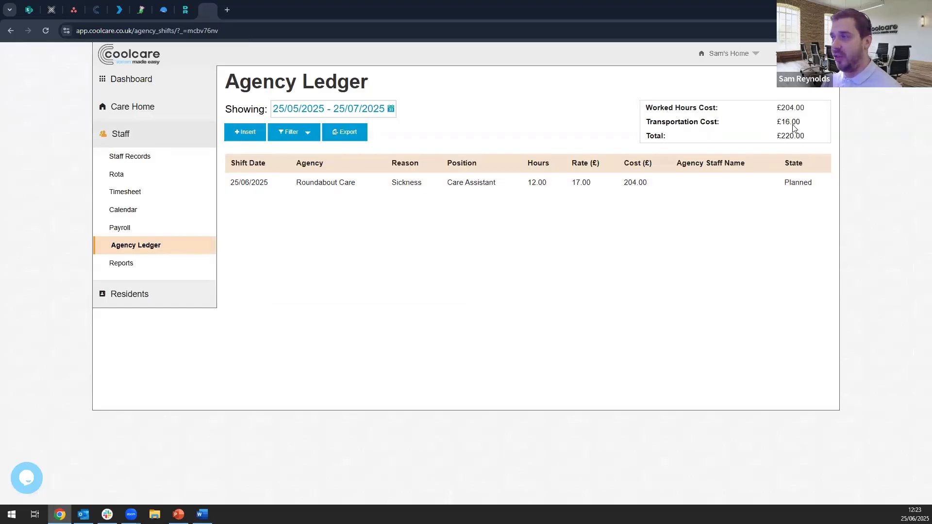
Step: Change the Agency Ledger date range to 01/01/2025 - 25/06/2025 and apply it
{"action": "left_click", "coordinate": [353, 112]}
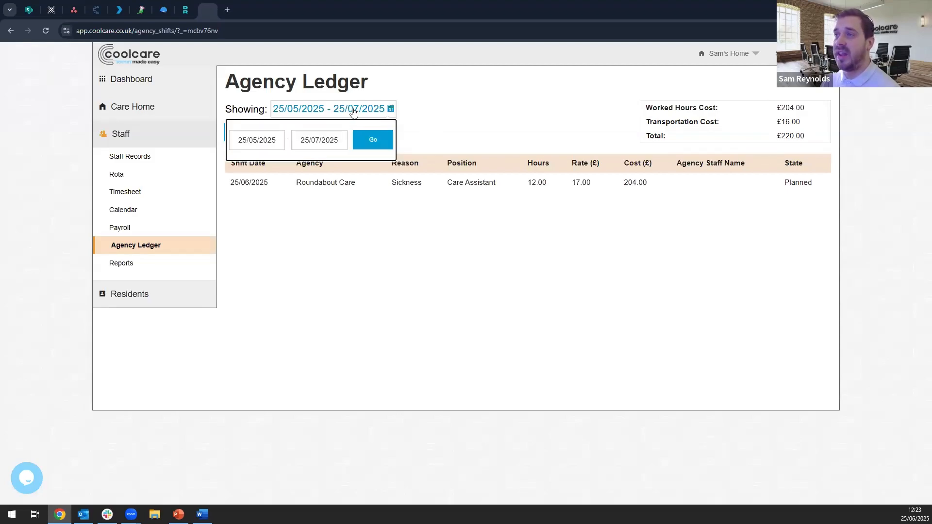
{"action": "left_click", "coordinate": [335, 144]}
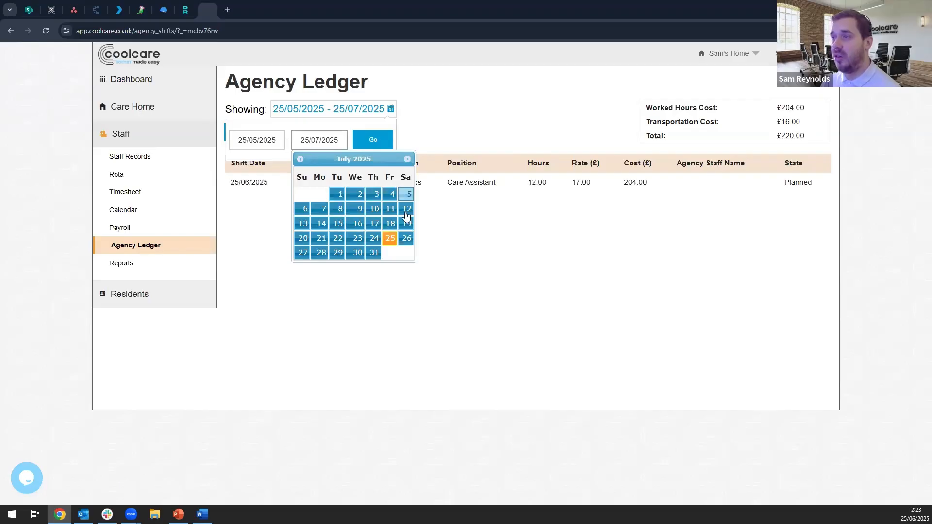
{"action": "left_click", "coordinate": [300, 159]}
{"action": "left_click", "coordinate": [357, 238]}
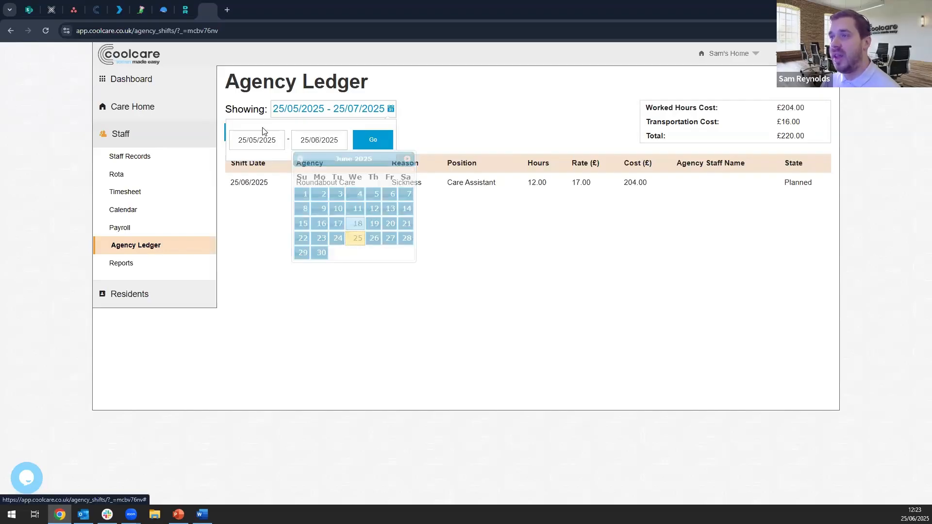
{"action": "left_click", "coordinate": [259, 140]}
{"action": "left_click", "coordinate": [238, 159]}
{"action": "left_click", "coordinate": [237, 159]}
{"action": "left_click", "coordinate": [238, 158]}
{"action": "left_click", "coordinate": [237, 158]}
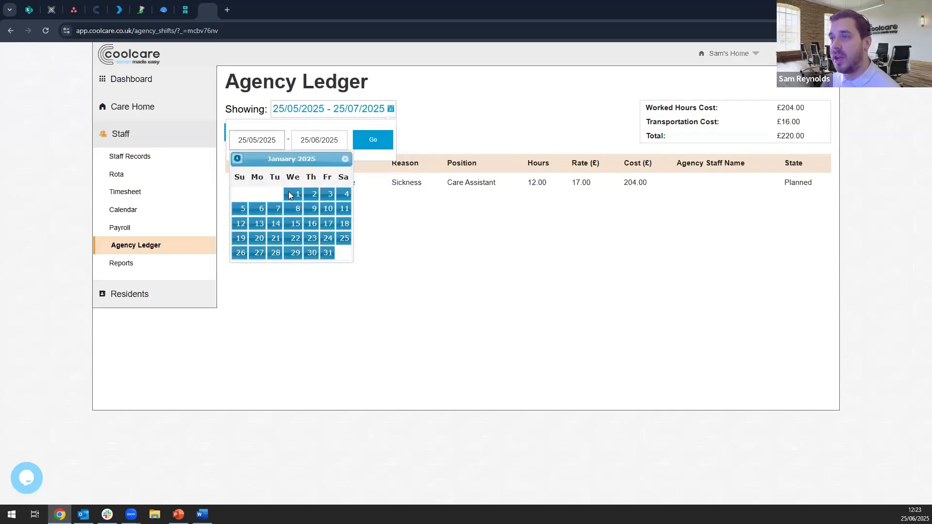
{"action": "left_click", "coordinate": [291, 194]}
{"action": "left_click", "coordinate": [375, 140]}
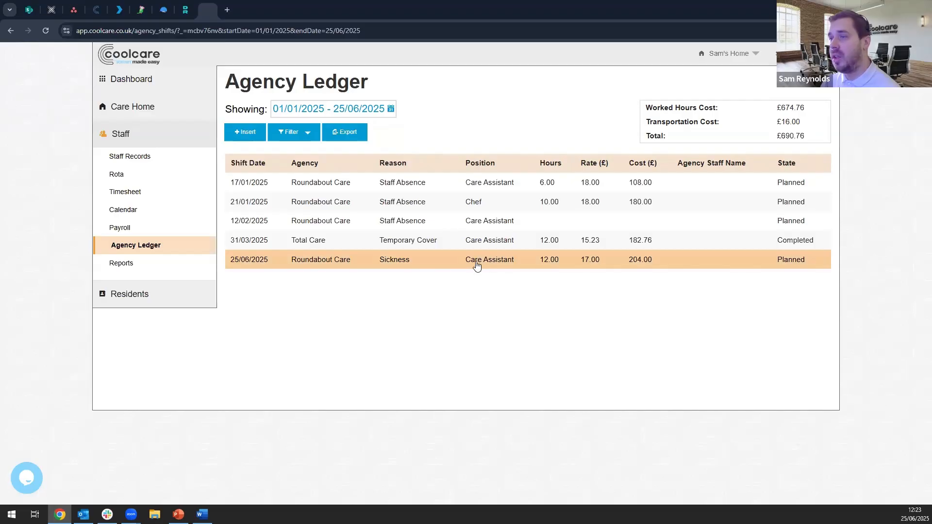
Step: Save the 12/02/2025 Roundabout Care item as Completed, with an hourly rate of £17 and 12 hours worked
{"action": "left_click", "coordinate": [473, 223]}
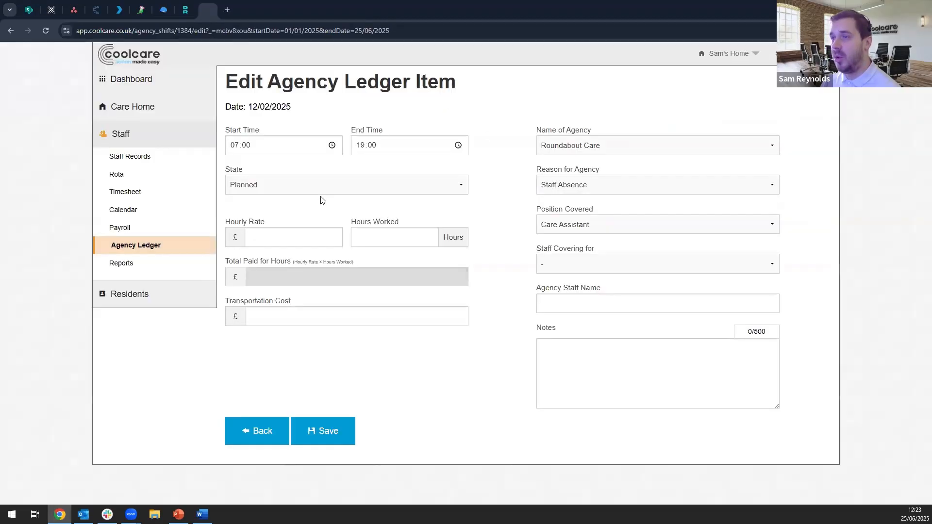
{"action": "left_click", "coordinate": [319, 188]}
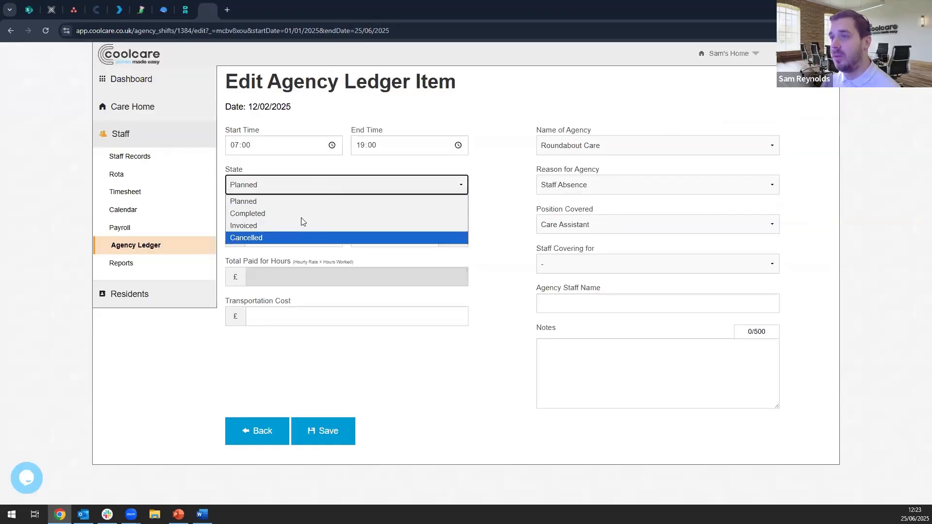
{"action": "left_click", "coordinate": [289, 210]}
{"action": "left_click", "coordinate": [283, 237]}
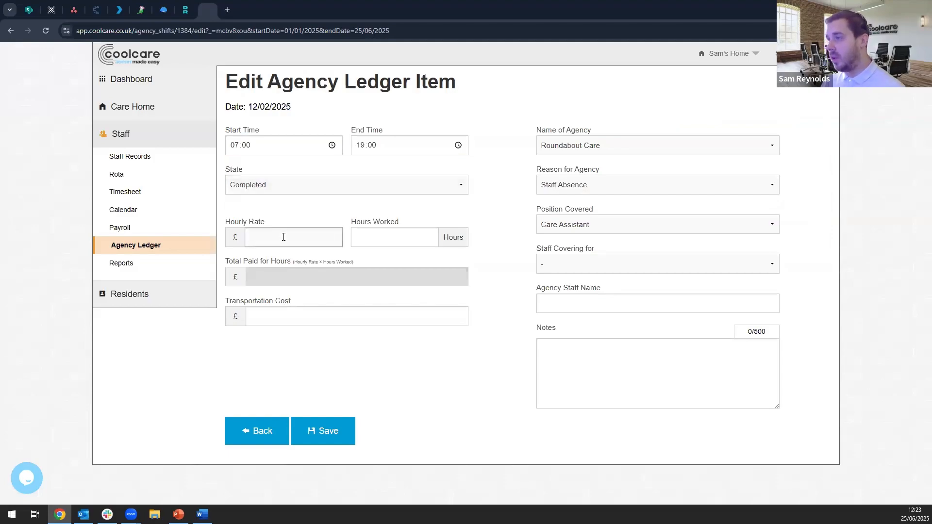
{"action": "type", "text": "17"}
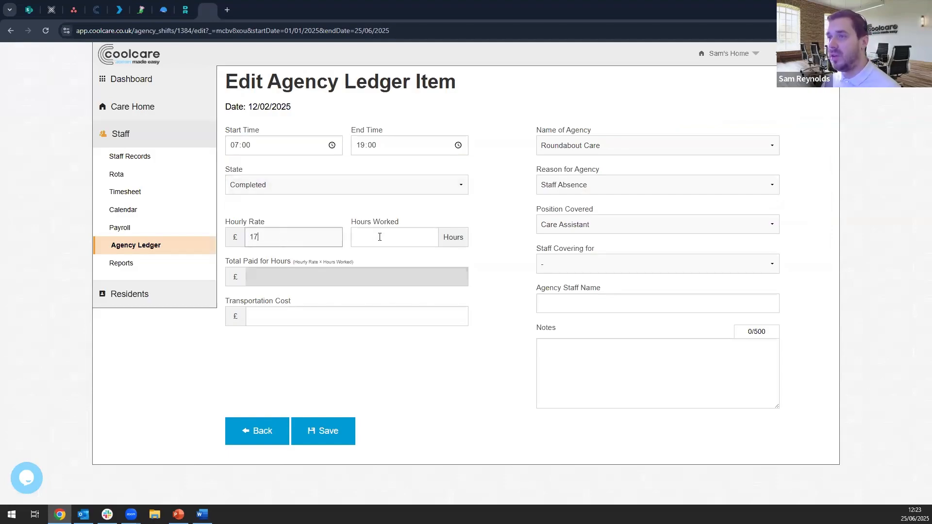
{"action": "left_click", "coordinate": [380, 237]}
{"action": "type", "text": "12"}
{"action": "left_click", "coordinate": [311, 383]}
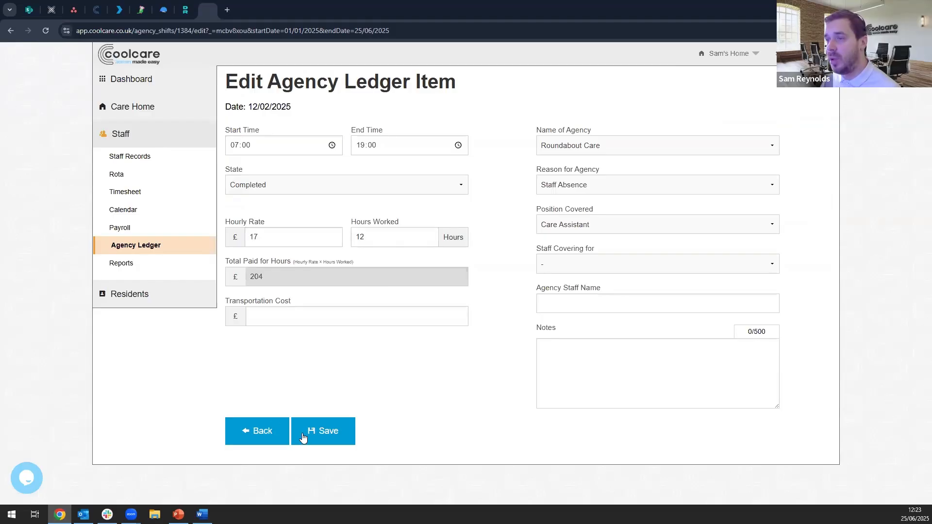
{"action": "left_click", "coordinate": [322, 431]}
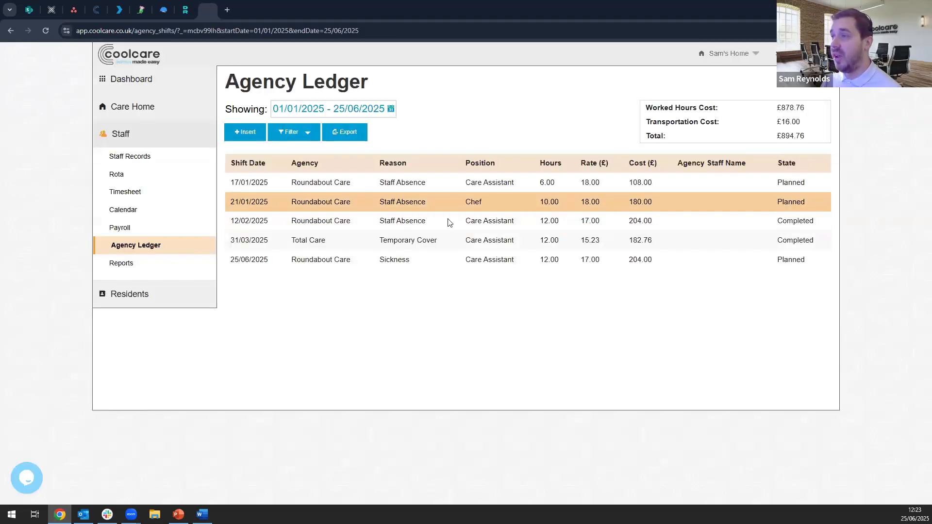
Step: Save the 21/01/2025 Roundabout Care chef cover item with its state set to Invoiced
{"action": "left_click", "coordinate": [297, 200]}
{"action": "left_click", "coordinate": [292, 187]}
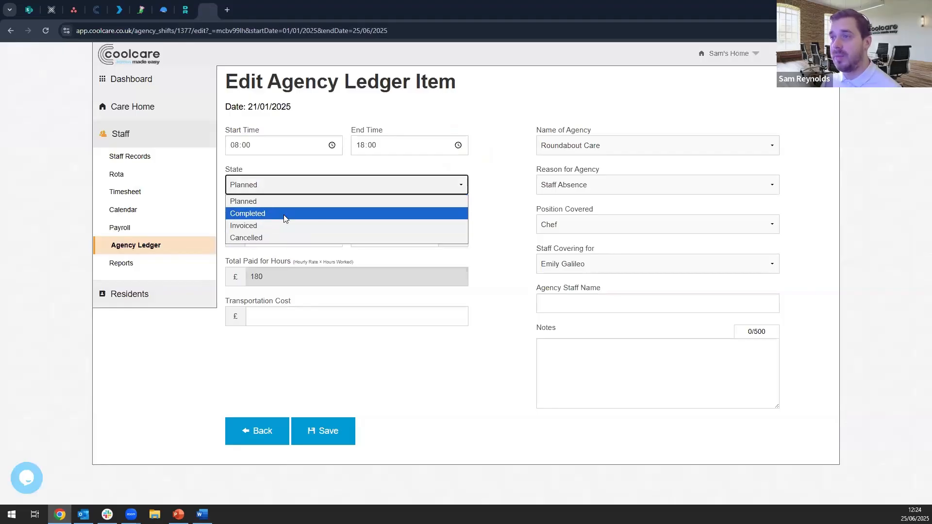
{"action": "left_click", "coordinate": [285, 214]}
{"action": "left_click", "coordinate": [285, 190]}
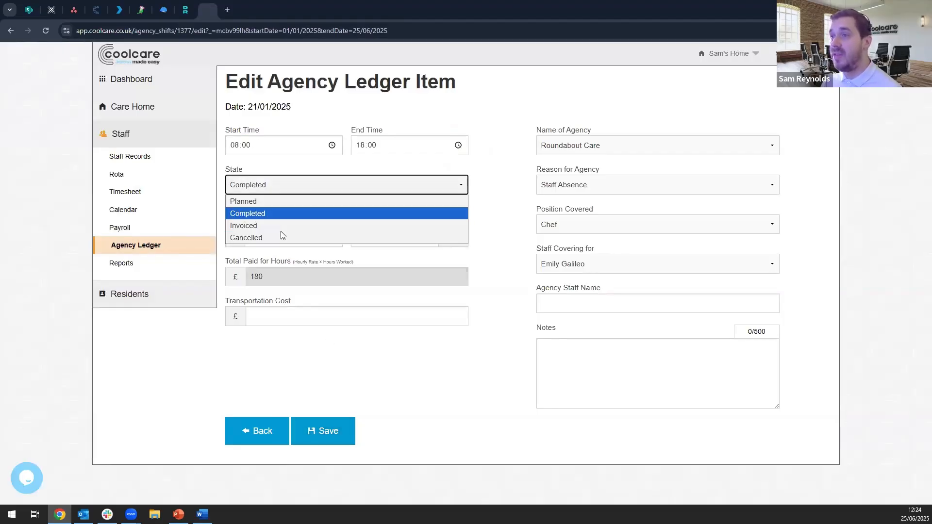
{"action": "left_click", "coordinate": [282, 225]}
{"action": "left_click", "coordinate": [328, 433]}
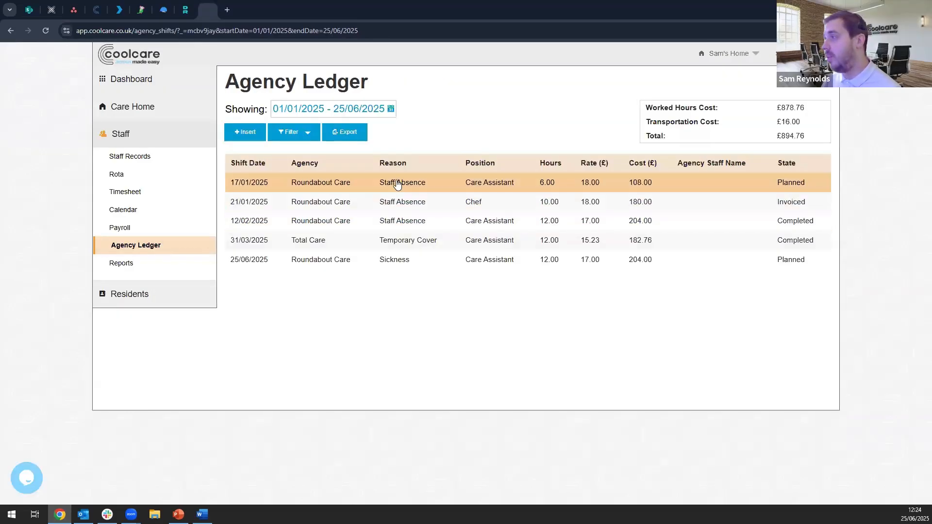
Step: Mark the 17/01/2025 Roundabout Care care assistant item as Invoiced and save it
{"action": "left_click", "coordinate": [335, 187]}
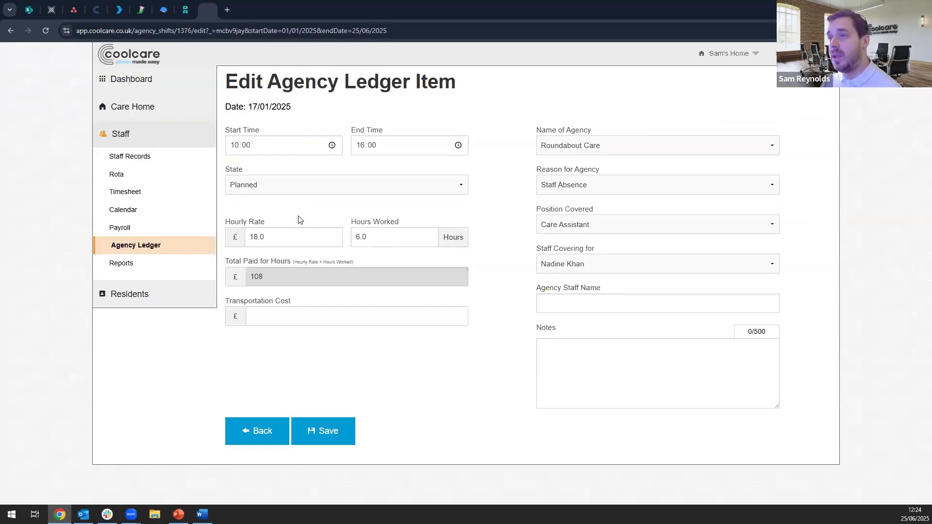
{"action": "left_click", "coordinate": [293, 187]}
{"action": "left_click", "coordinate": [291, 226]}
{"action": "left_click", "coordinate": [325, 429]}
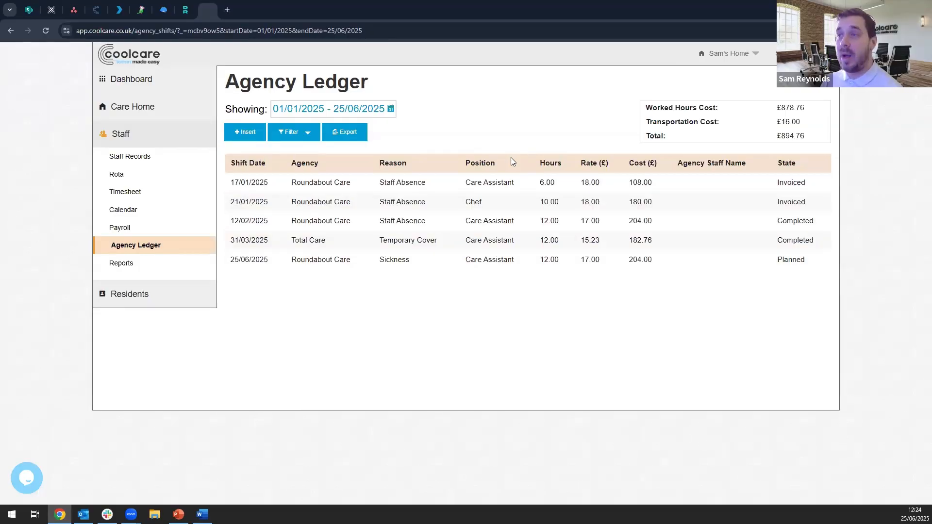
Step: Export the agency ledger and auto-fit all columns of the exported file in Excel to review it, closing the file when done
{"action": "left_click", "coordinate": [352, 138]}
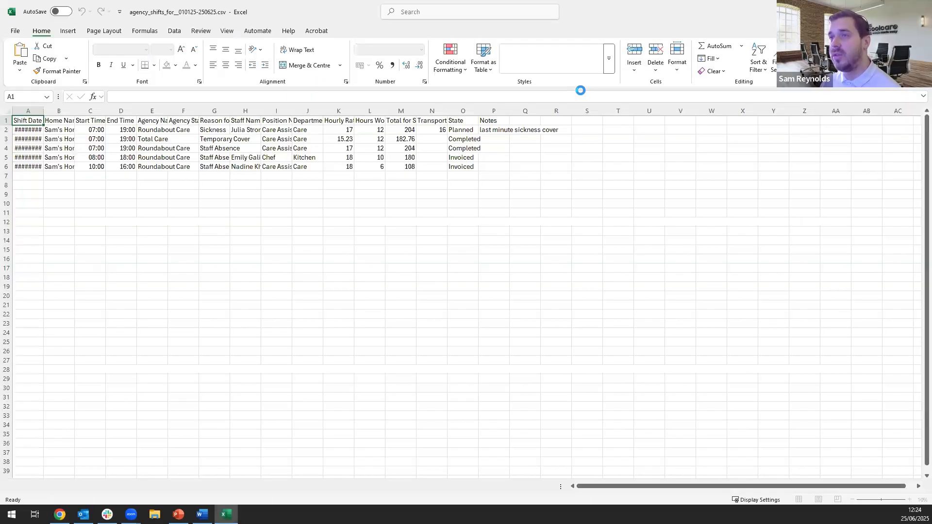
{"action": "left_click", "coordinate": [9, 112]}
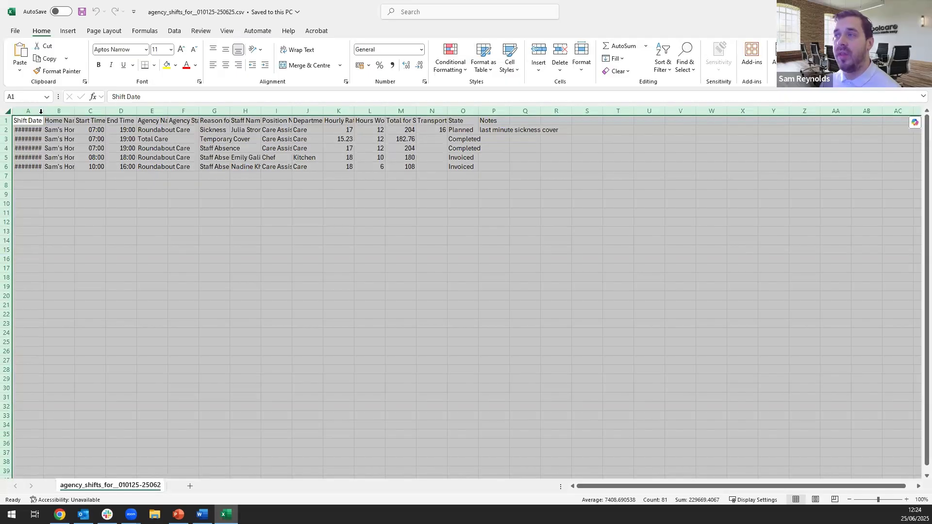
{"action": "double_click", "coordinate": [43, 111]}
{"action": "left_click", "coordinate": [377, 259]}
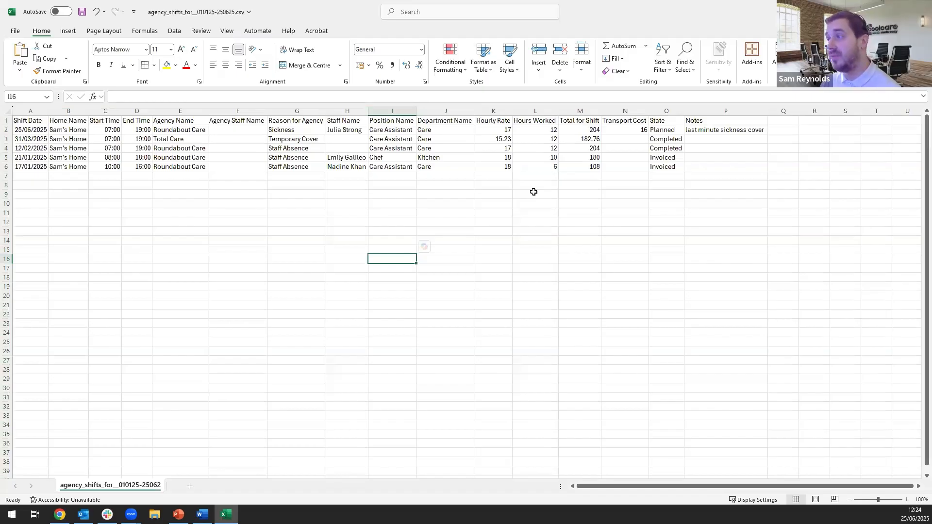
{"action": "left_click", "coordinate": [920, 9]}
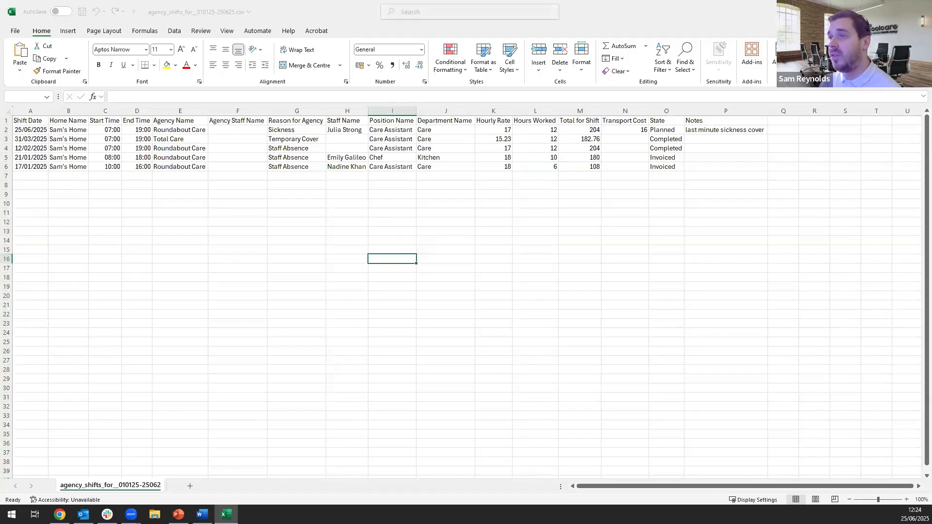
{"action": "left_click", "coordinate": [505, 387]}
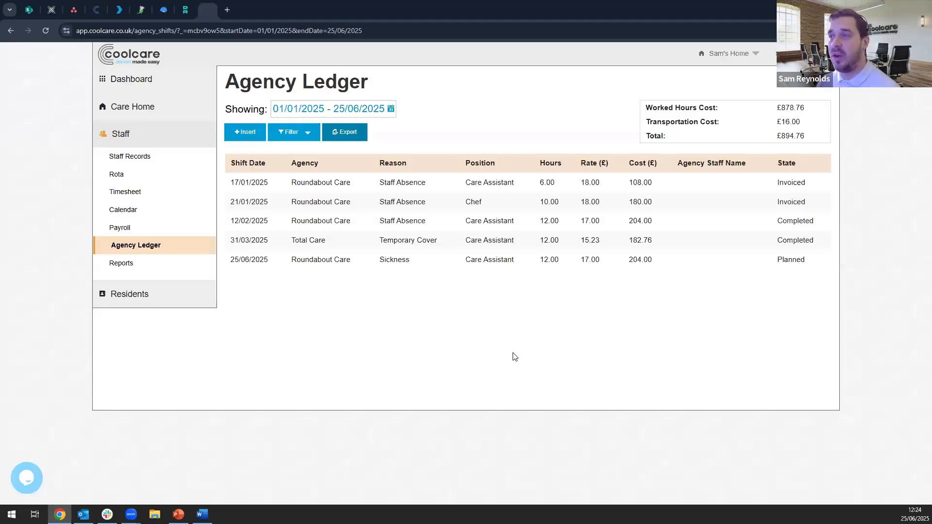
Step: Filter the ledger to include Cancelled items alongside Planned, Completed and Invoiced, and look through the list
{"action": "left_click", "coordinate": [308, 136]}
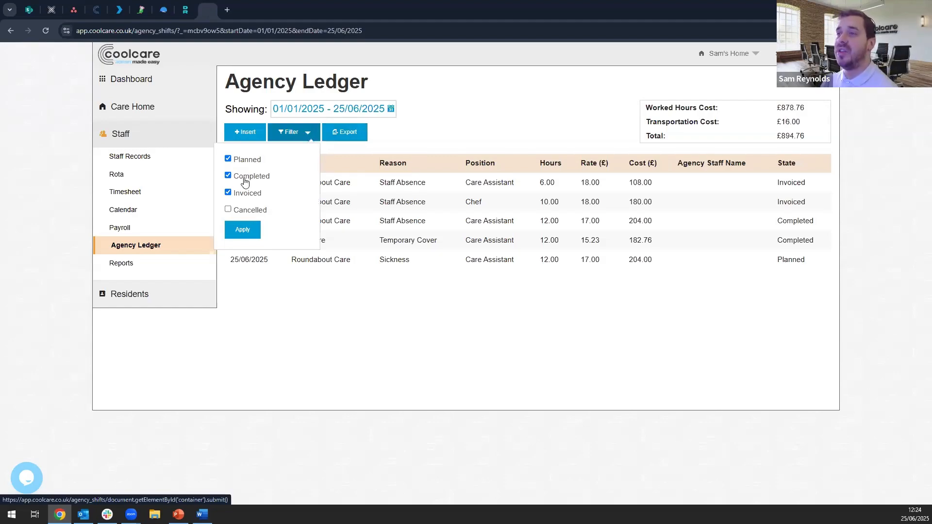
{"action": "left_click", "coordinate": [245, 214]}
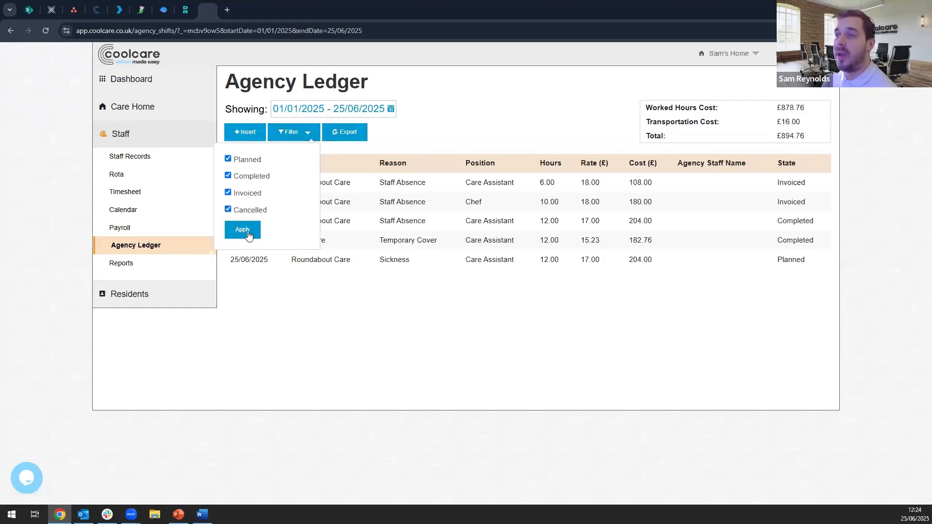
{"action": "left_click", "coordinate": [250, 235]}
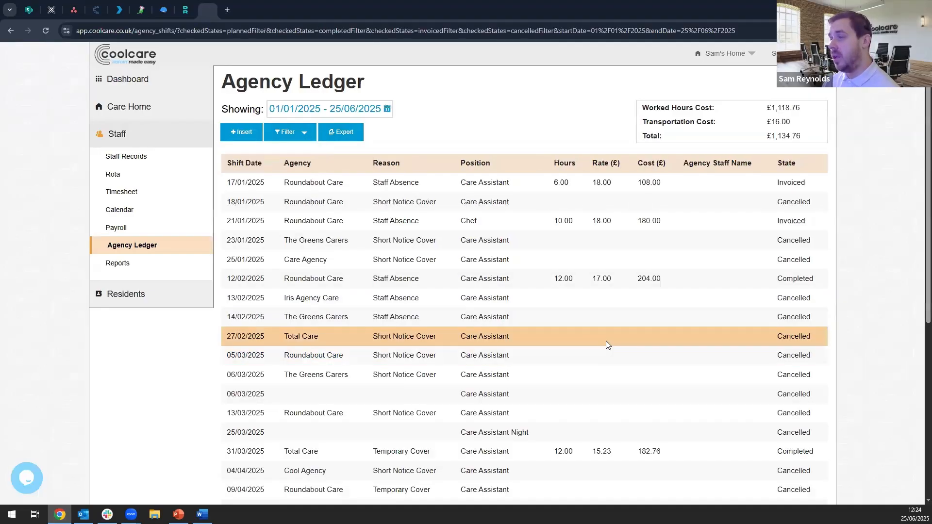
{"action": "scroll", "coordinate": [606, 343], "scroll_direction": "down", "scroll_amount": 6}
{"action": "scroll", "coordinate": [605, 343], "scroll_direction": "up", "scroll_amount": 6}
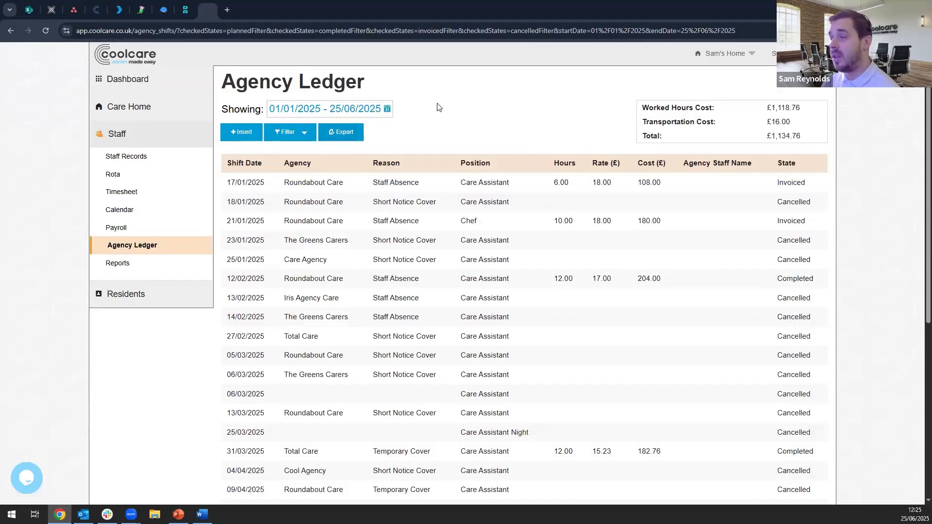
{"action": "left_click", "coordinate": [285, 132]}
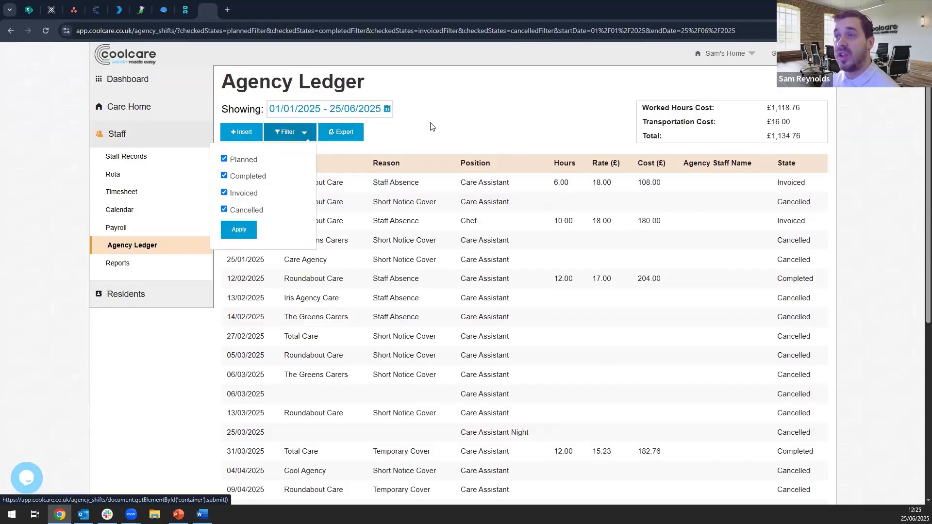
{"action": "left_click", "coordinate": [460, 124]}
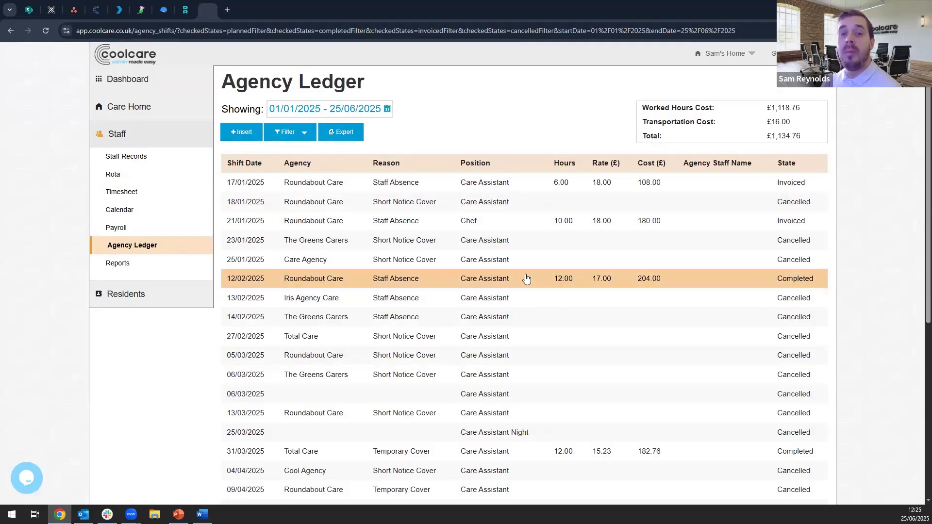
Step: Examine the blank form for a new agency ledger item and return to the ledger without saving
{"action": "left_click", "coordinate": [240, 132]}
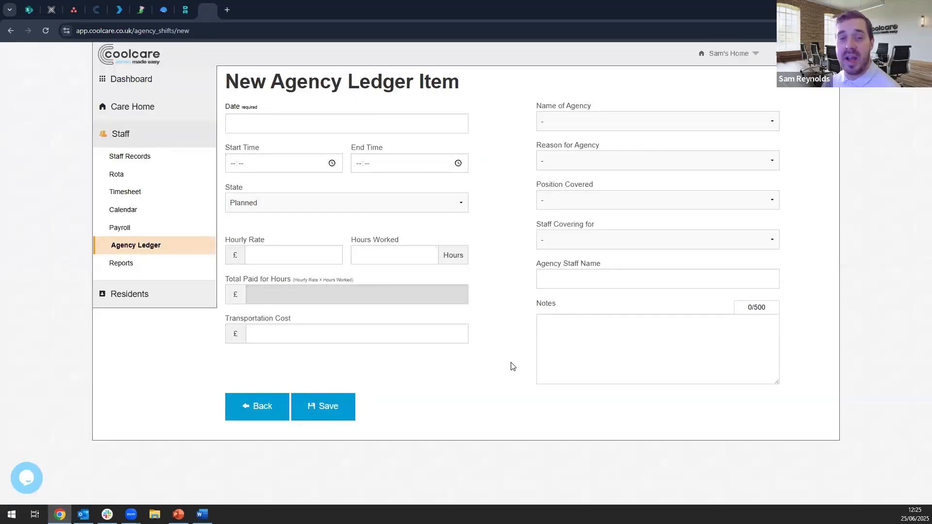
{"action": "left_click", "coordinate": [257, 410]}
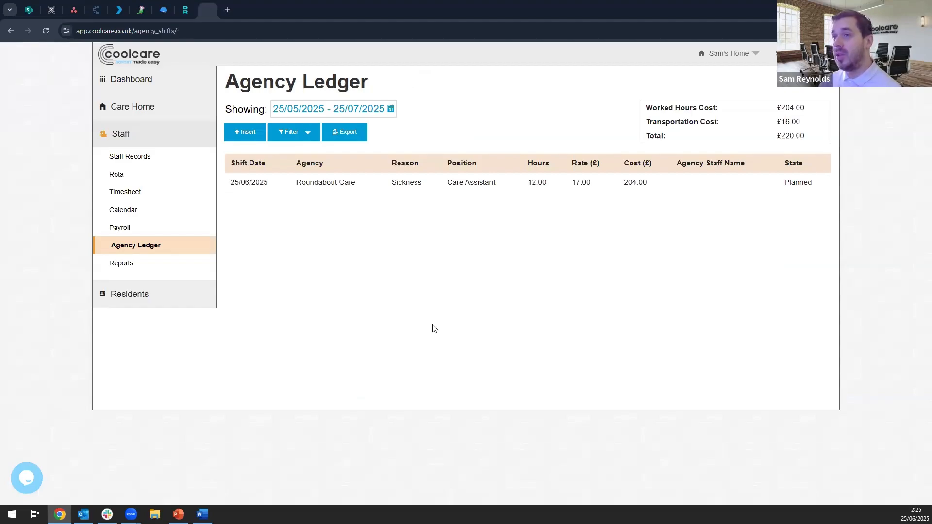
Step: Open the staff rota for a final look and switch to the PowerPoint slide on continuous professional development
{"action": "left_click", "coordinate": [185, 176]}
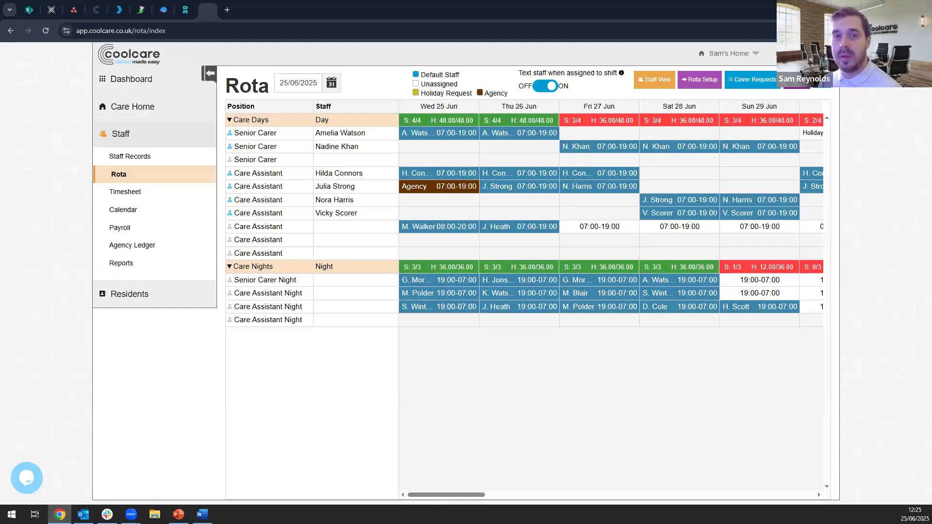
{"action": "key", "text": "alt+Tab"}
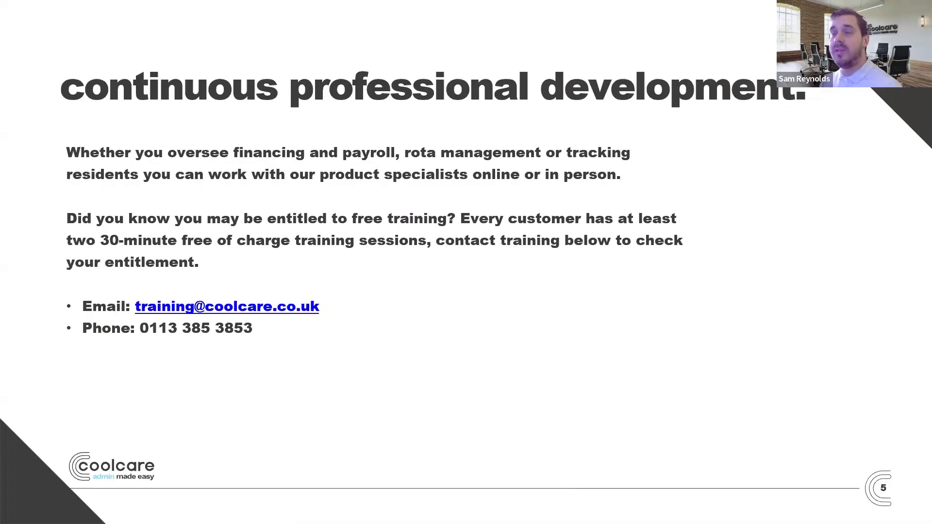